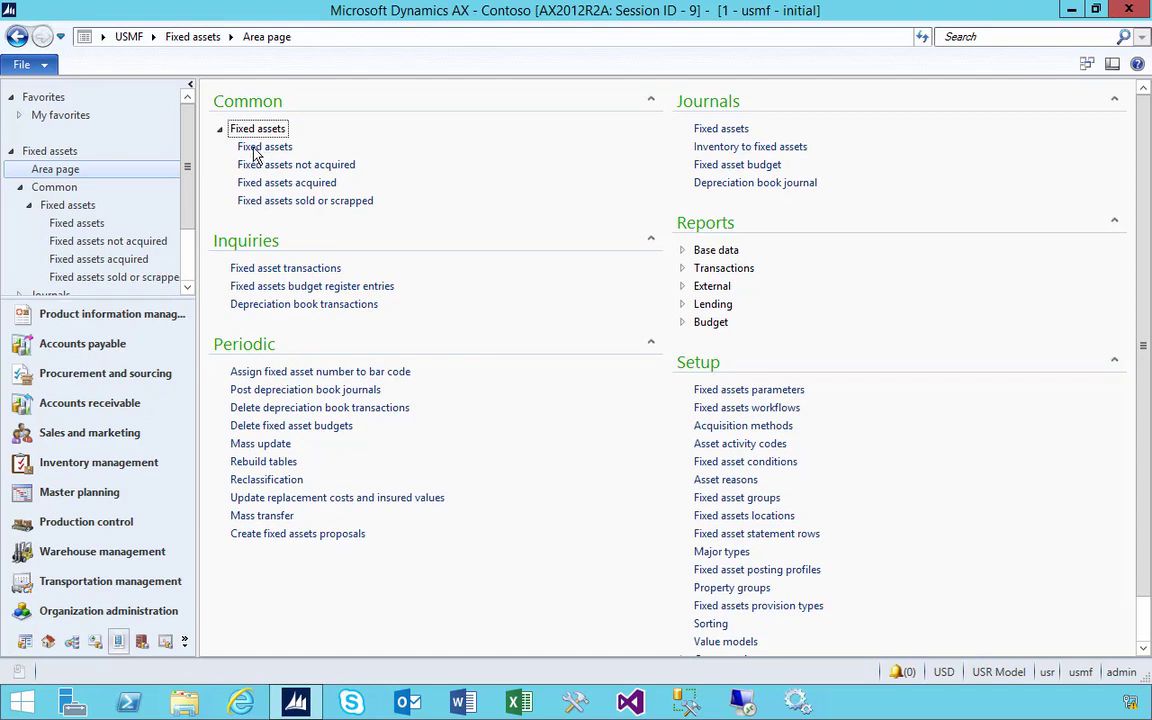
Open the Fixed assets list and start a new blank fixed asset record.
{"action": "left_click", "coordinate": [258, 147]}
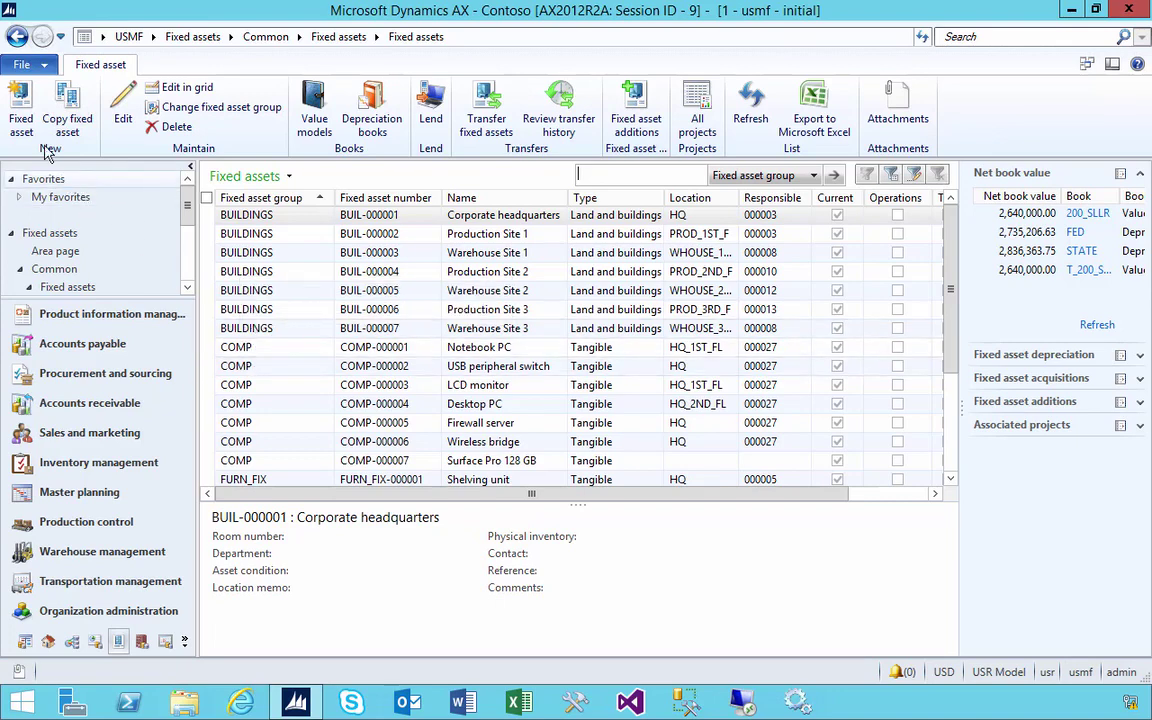
{"action": "left_click", "coordinate": [21, 110]}
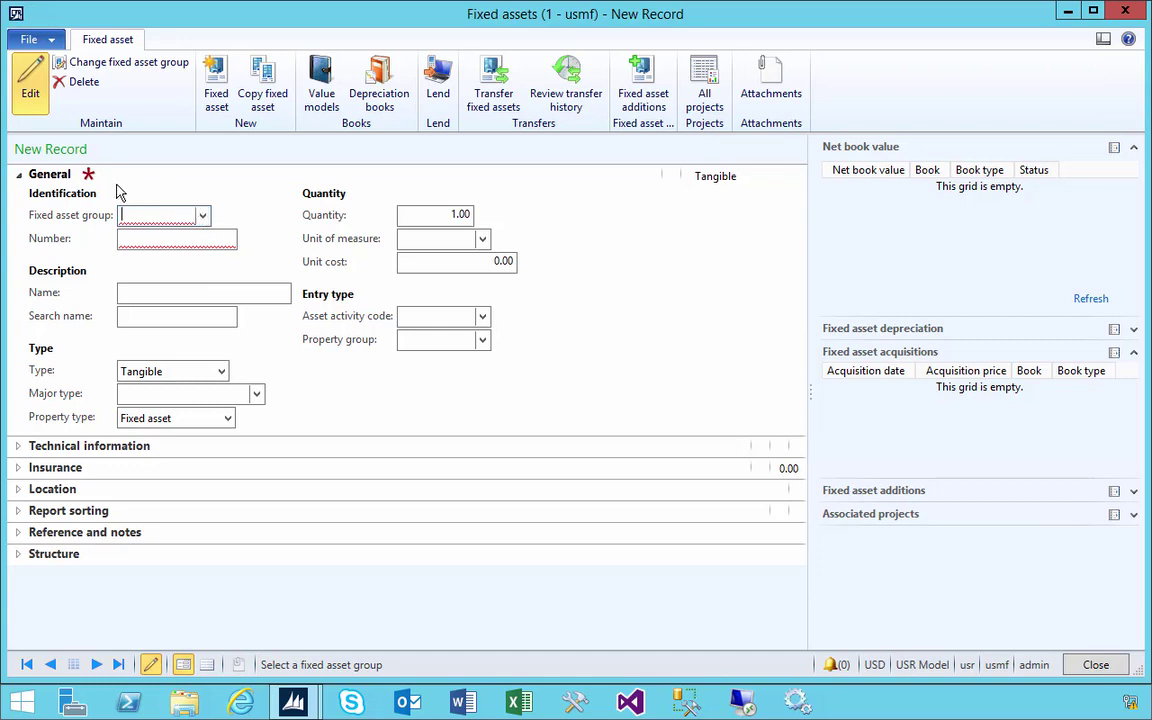
Assign the new asset to the MACH group, generating asset number MACH-000009.
{"action": "left_click", "coordinate": [202, 216]}
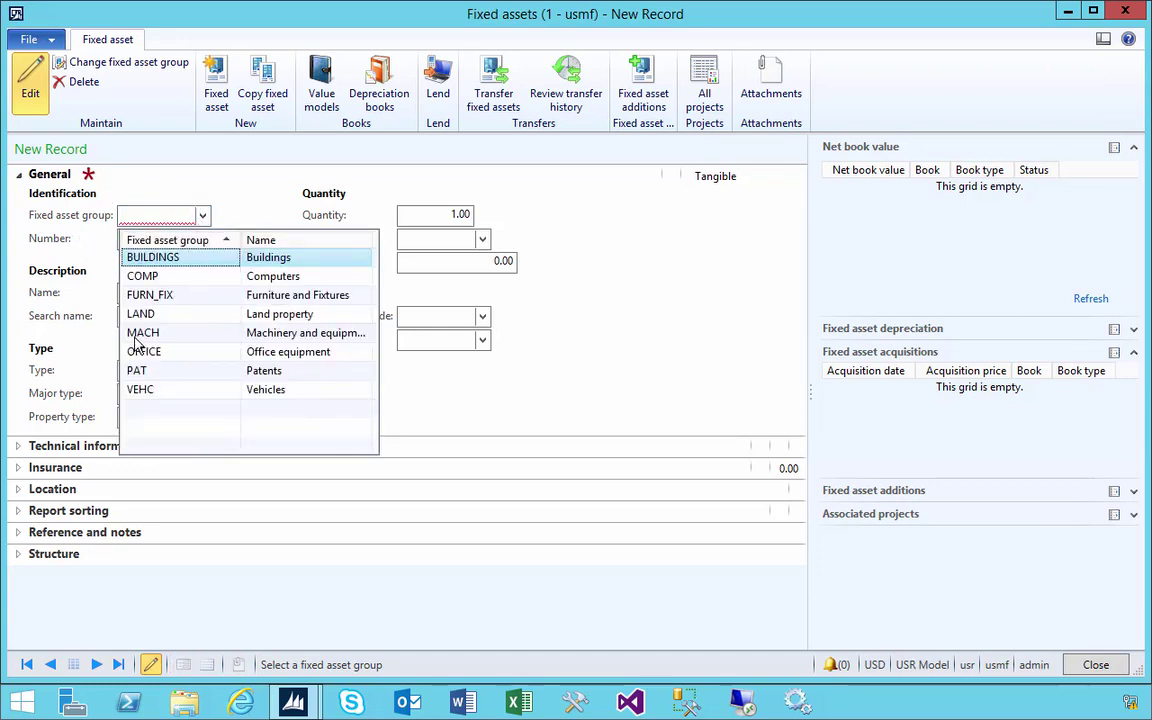
{"action": "left_click", "coordinate": [145, 335]}
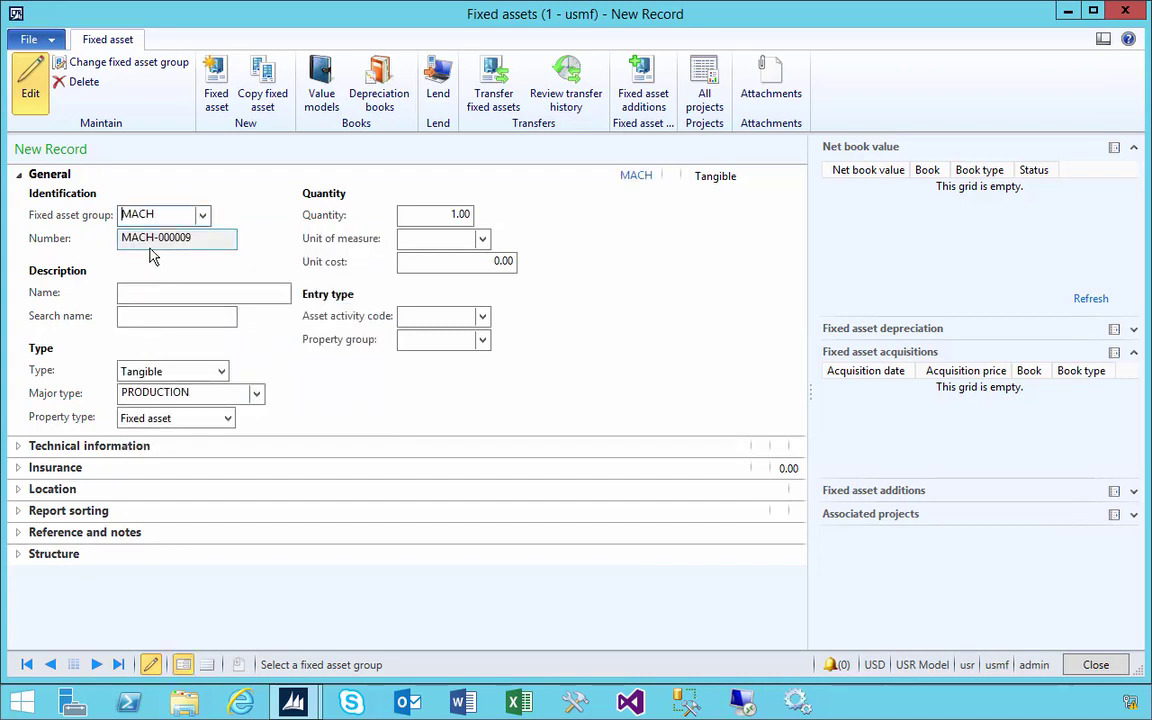
{"action": "left_click", "coordinate": [123, 241]}
{"action": "double_click", "coordinate": [126, 245]}
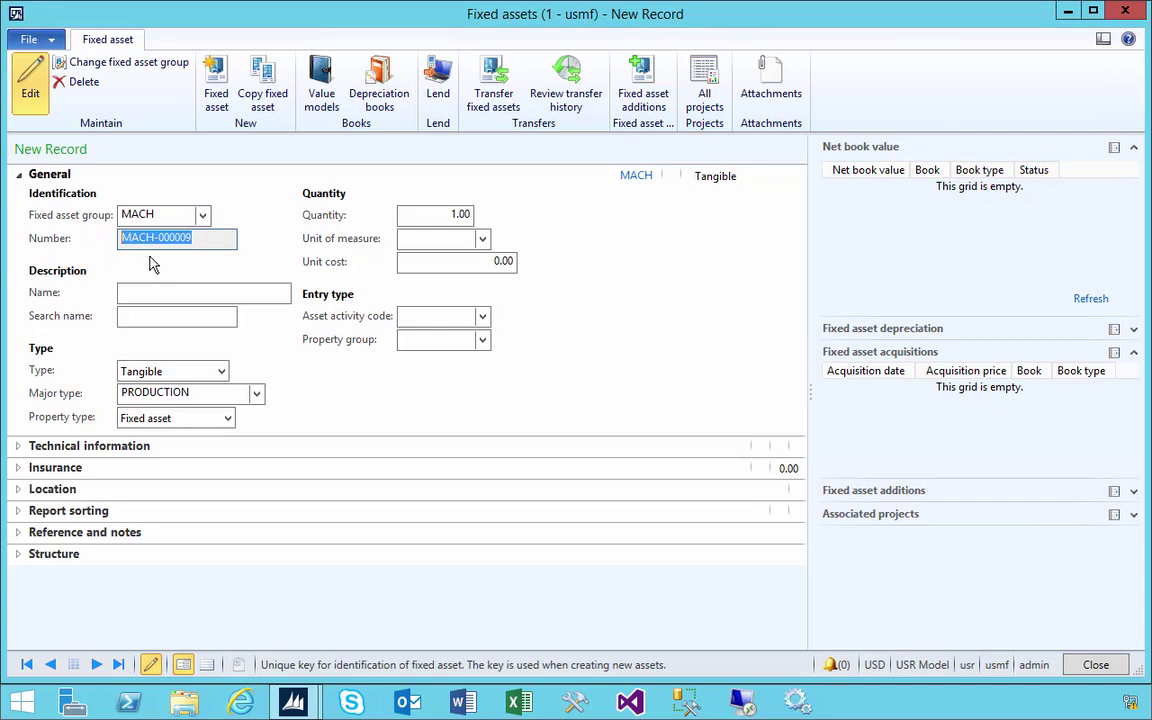
{"action": "left_click", "coordinate": [207, 241]}
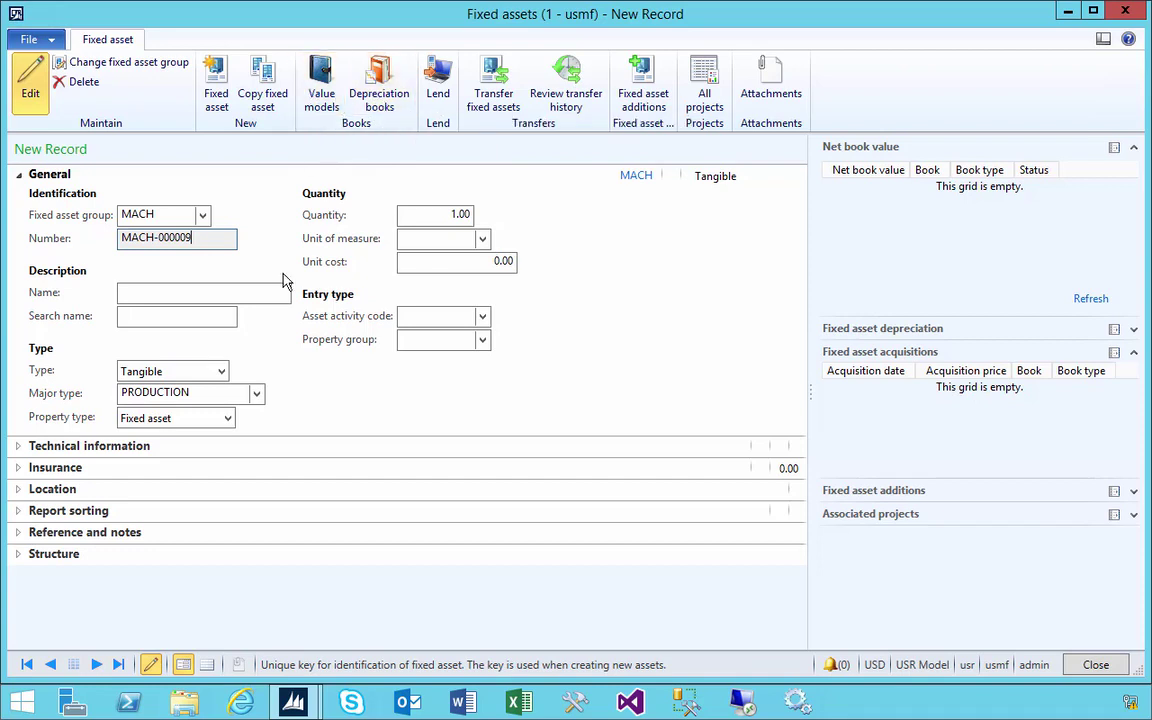
Name the asset X200-Machine, filling search name X200Machine, and expand technical information.
{"action": "left_click", "coordinate": [182, 294]}
{"action": "type", "text": "X"}
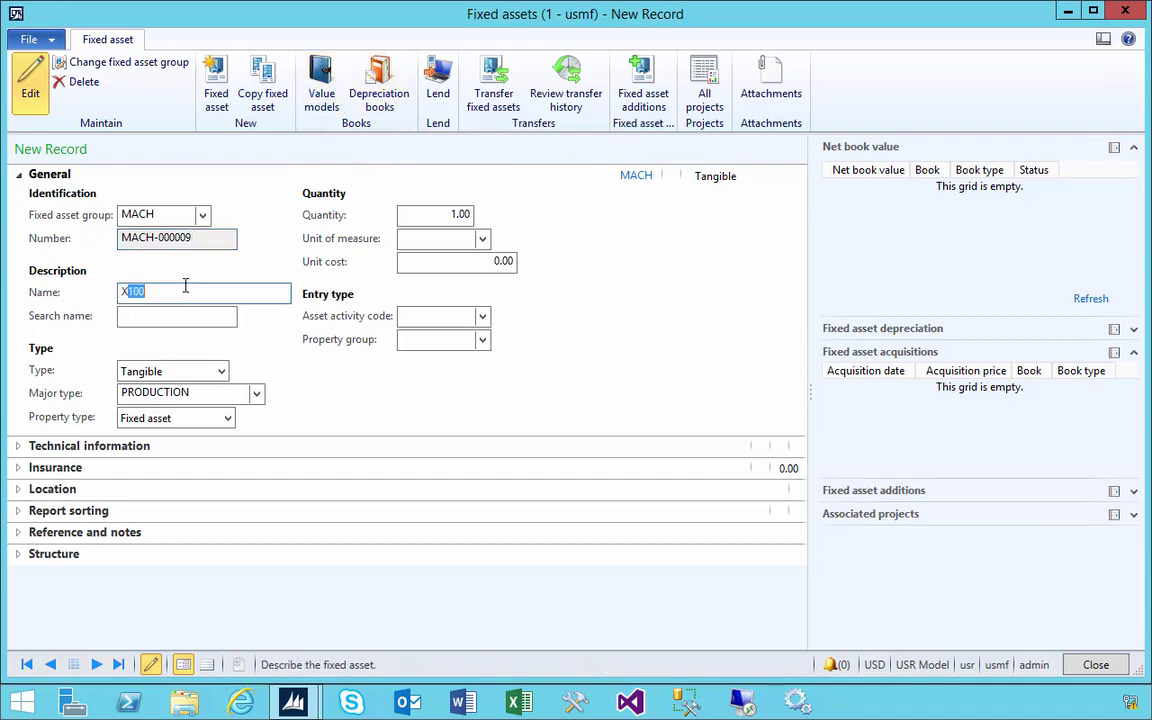
{"action": "type", "text": "200-Machine"}
{"action": "key", "text": "Tab"}
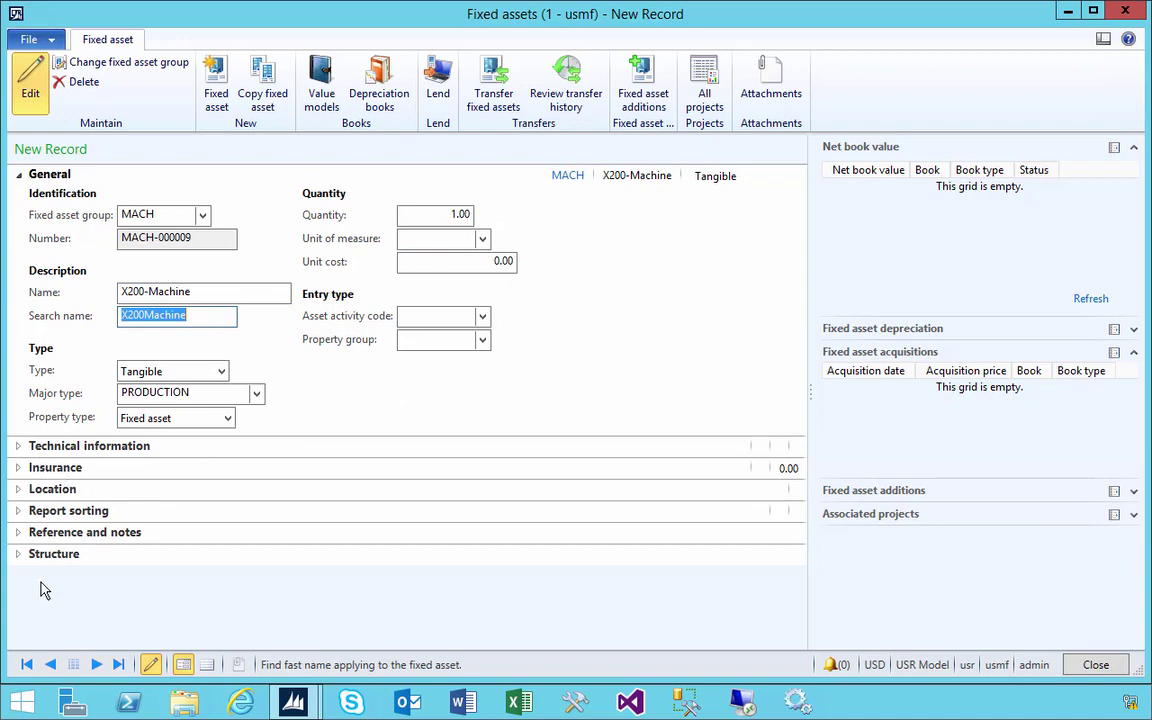
{"action": "left_click", "coordinate": [18, 450]}
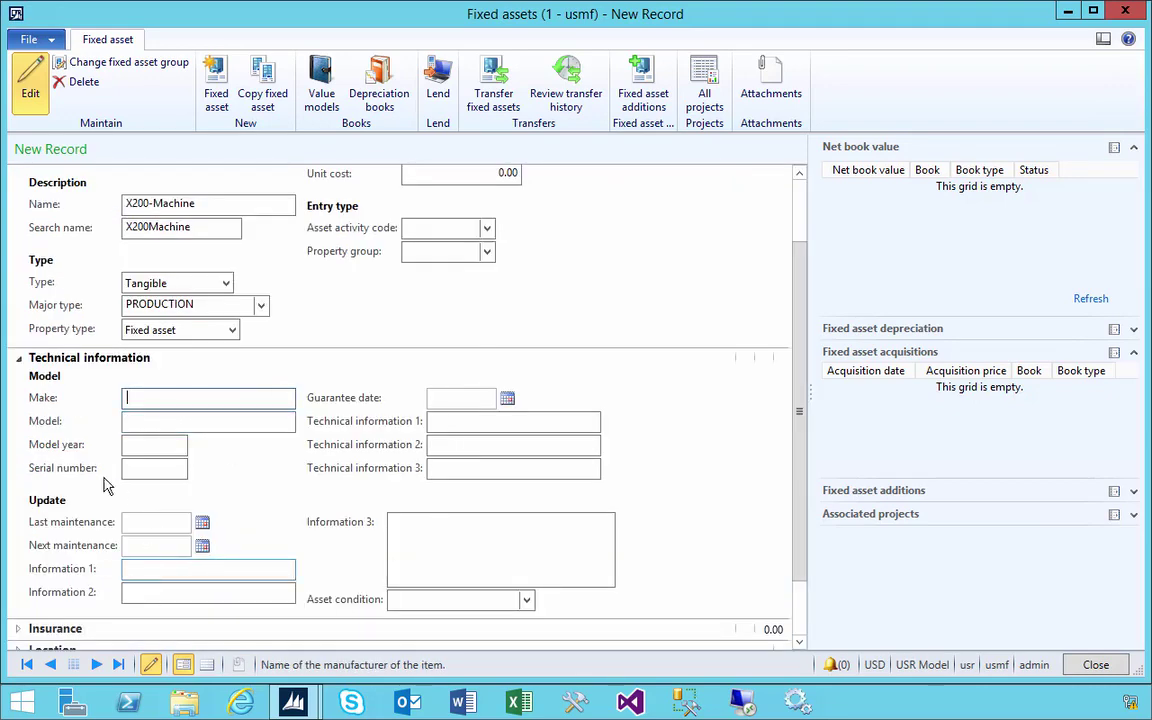
{"action": "left_click", "coordinate": [23, 364]}
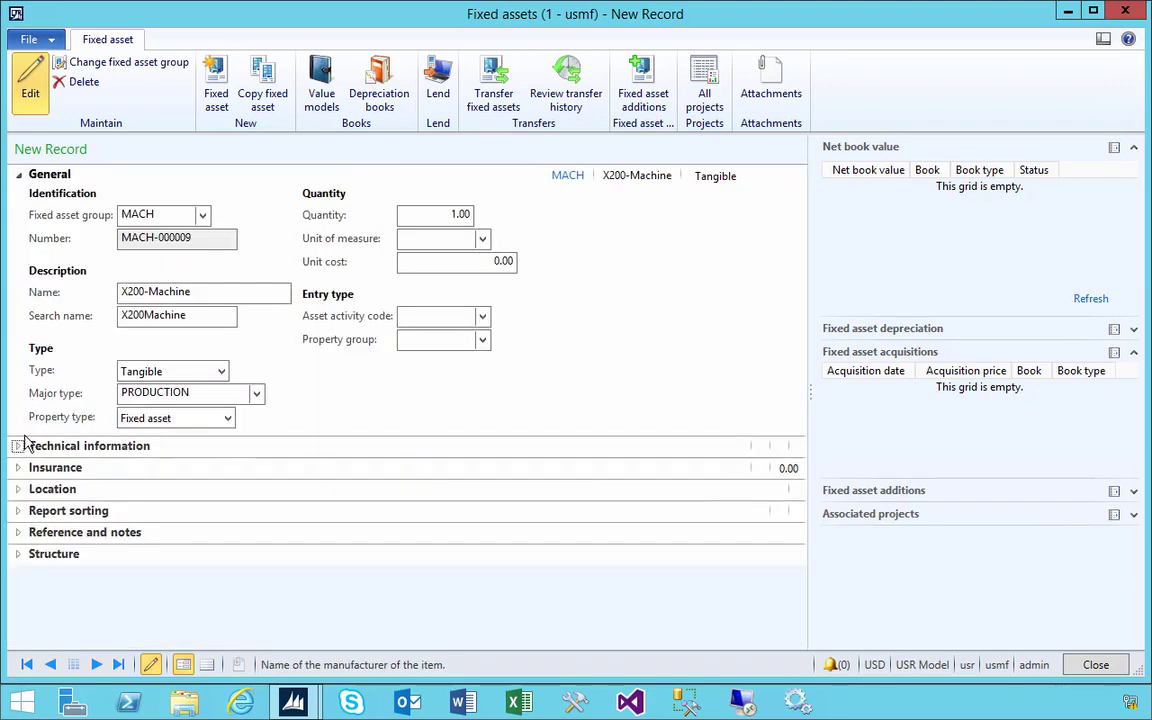
{"action": "left_click", "coordinate": [19, 470]}
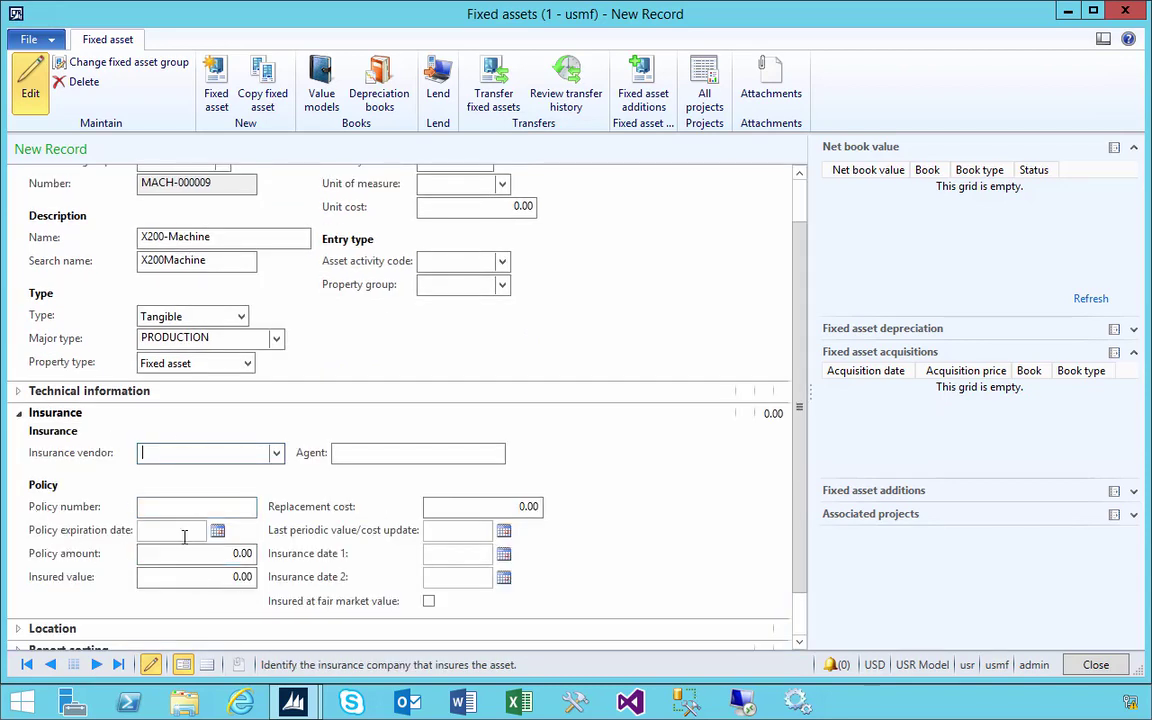
{"action": "left_click", "coordinate": [21, 419]}
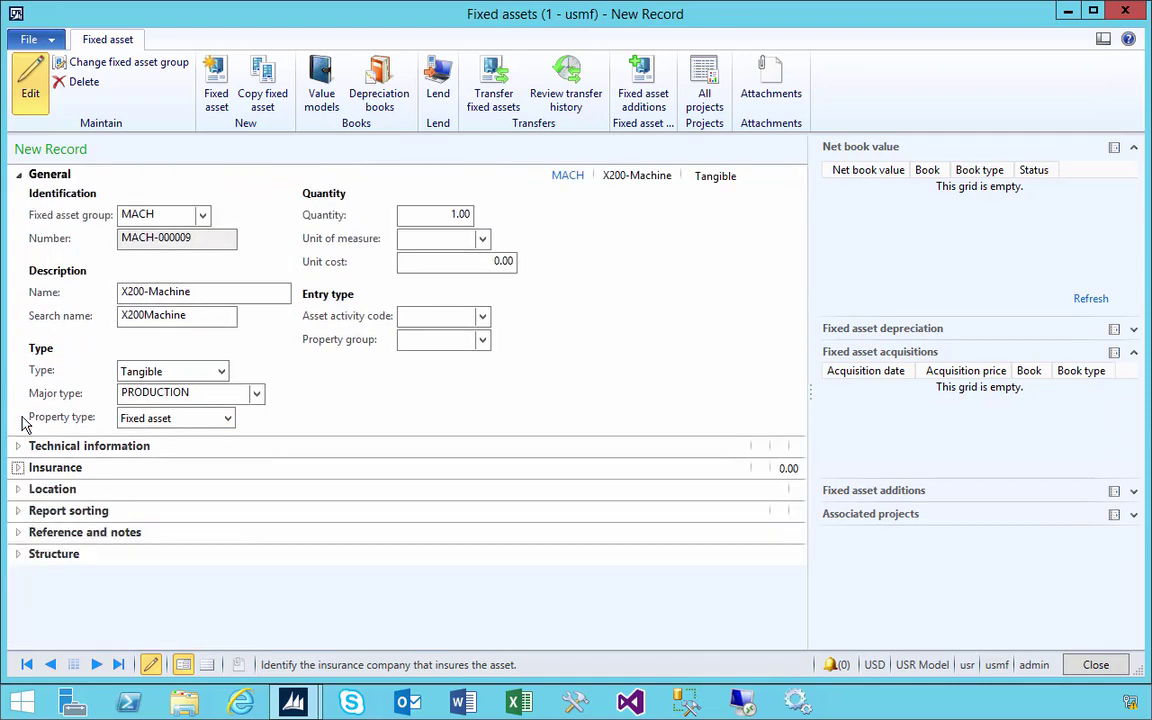
{"action": "left_click", "coordinate": [21, 491]}
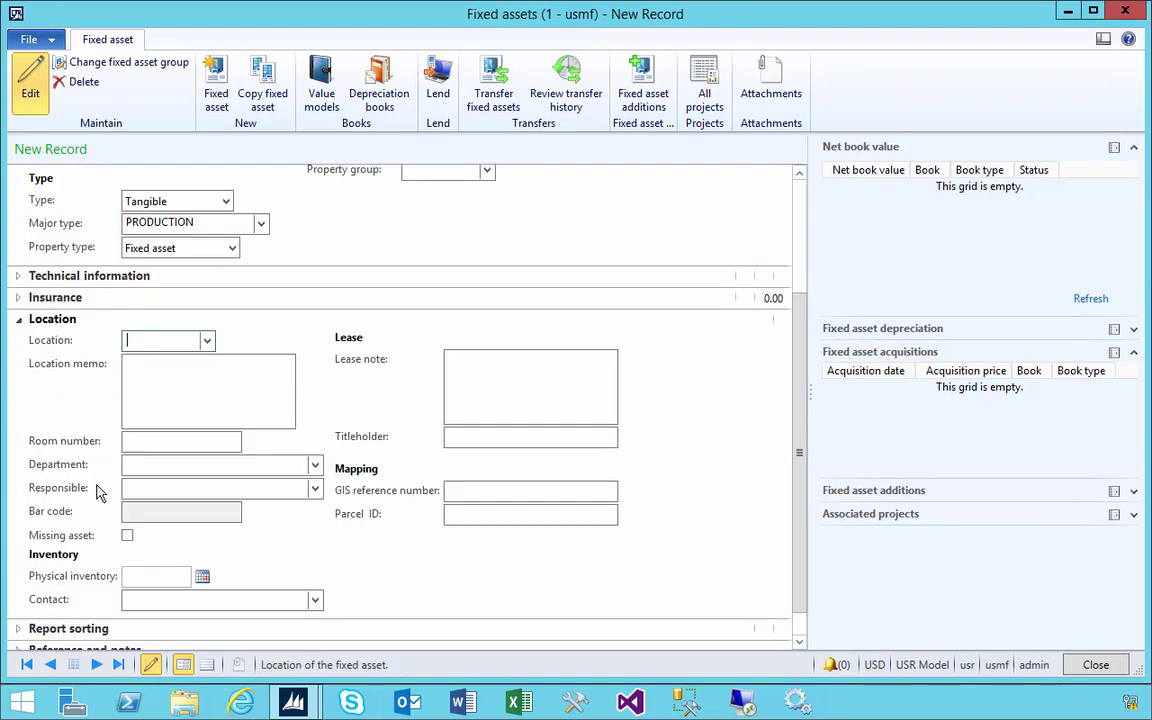
{"action": "left_click", "coordinate": [19, 319]}
{"action": "left_click", "coordinate": [18, 511]}
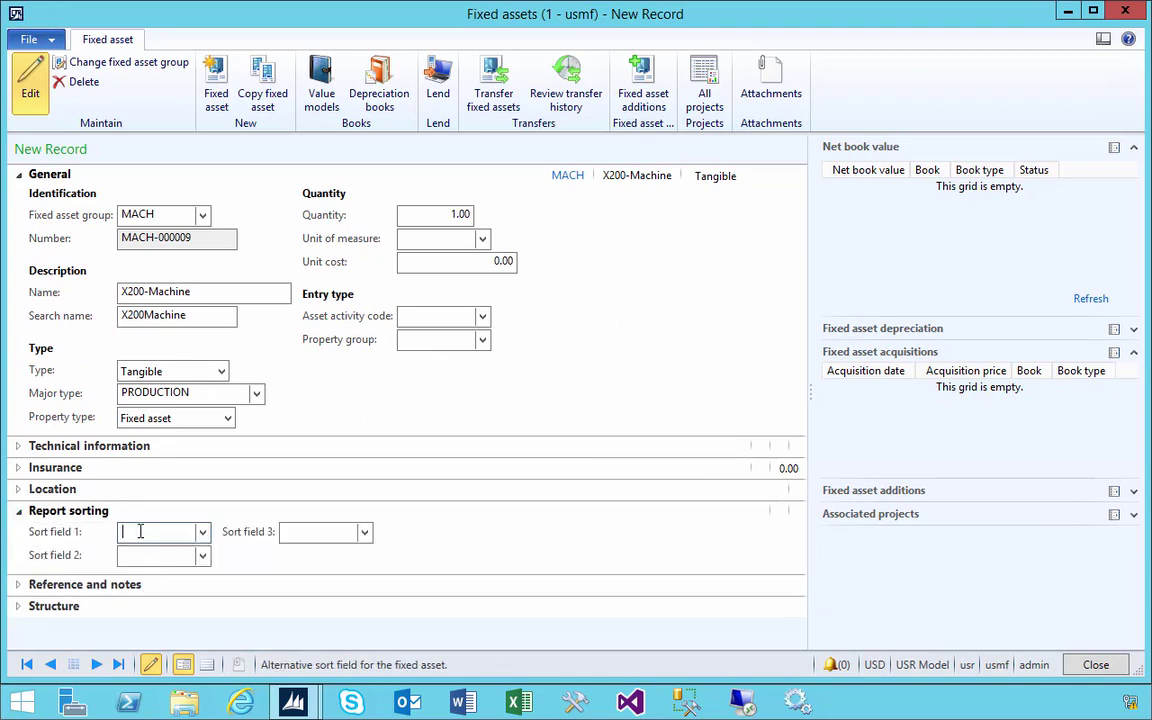
{"action": "left_click", "coordinate": [19, 513]}
{"action": "left_click", "coordinate": [19, 536]}
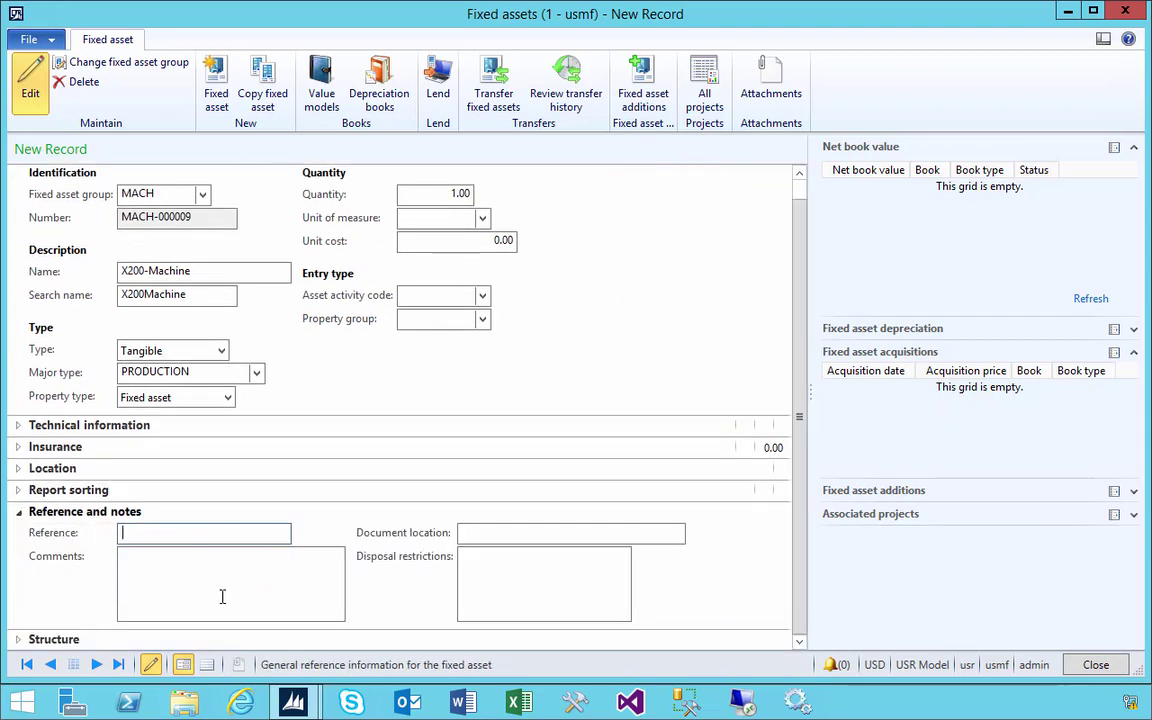
{"action": "left_click", "coordinate": [19, 512]}
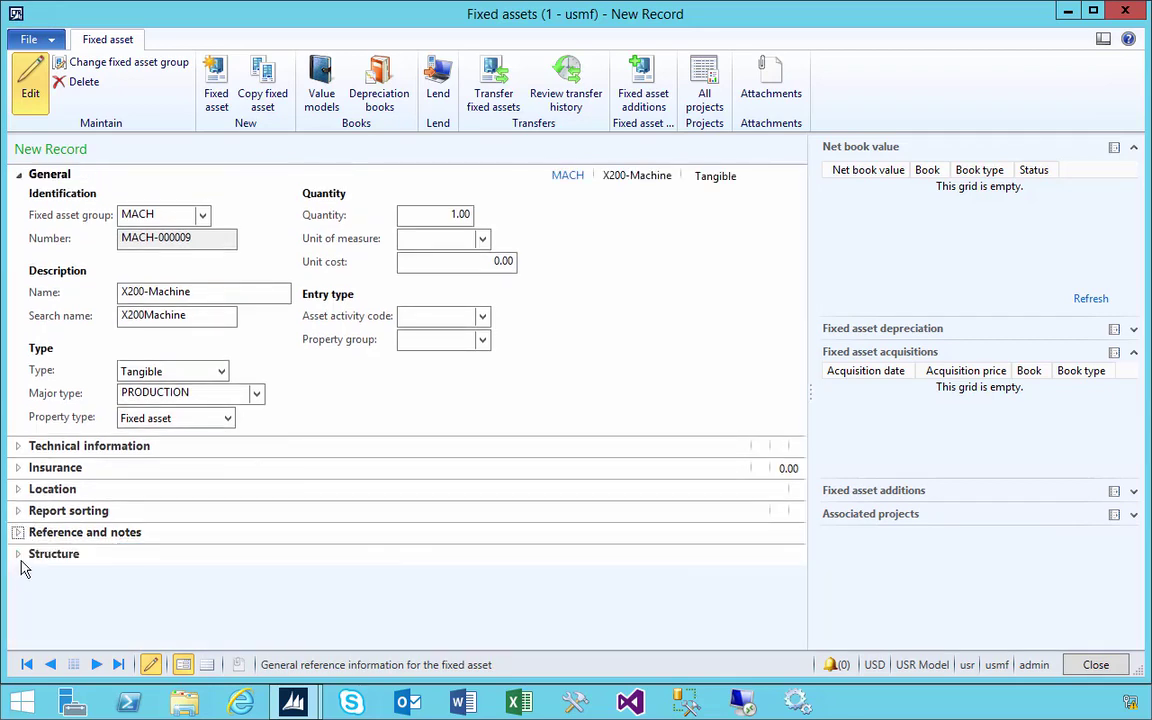
{"action": "left_click", "coordinate": [21, 558]}
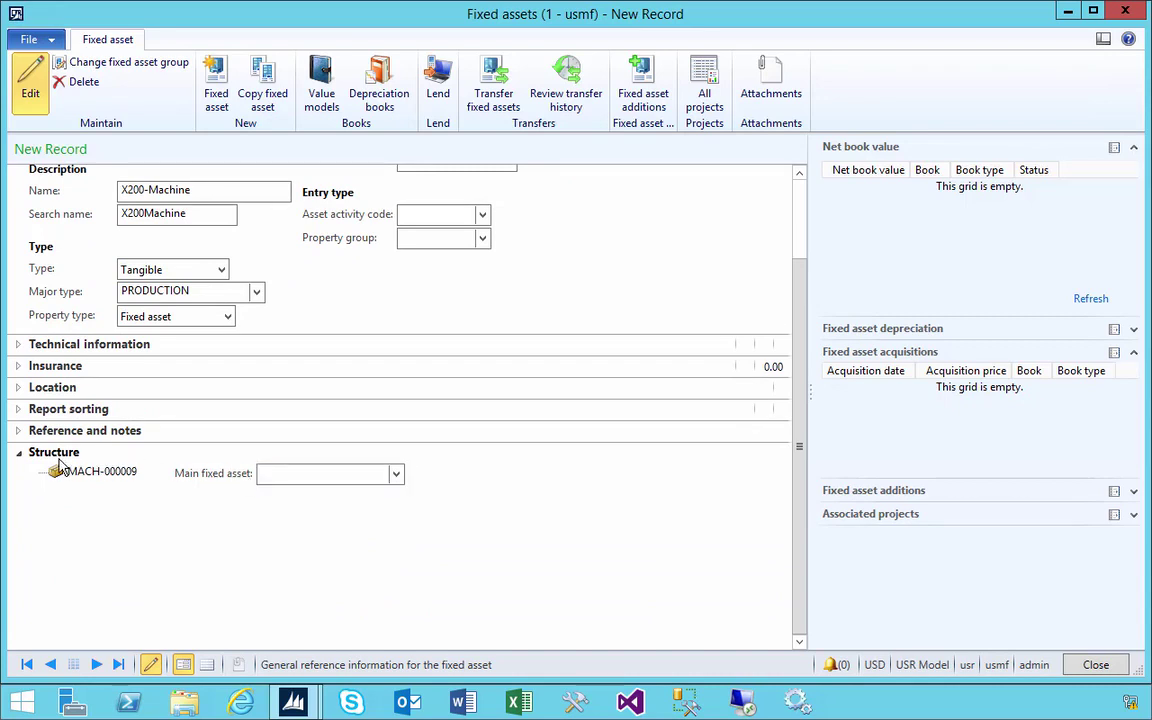
{"action": "left_click", "coordinate": [21, 453]}
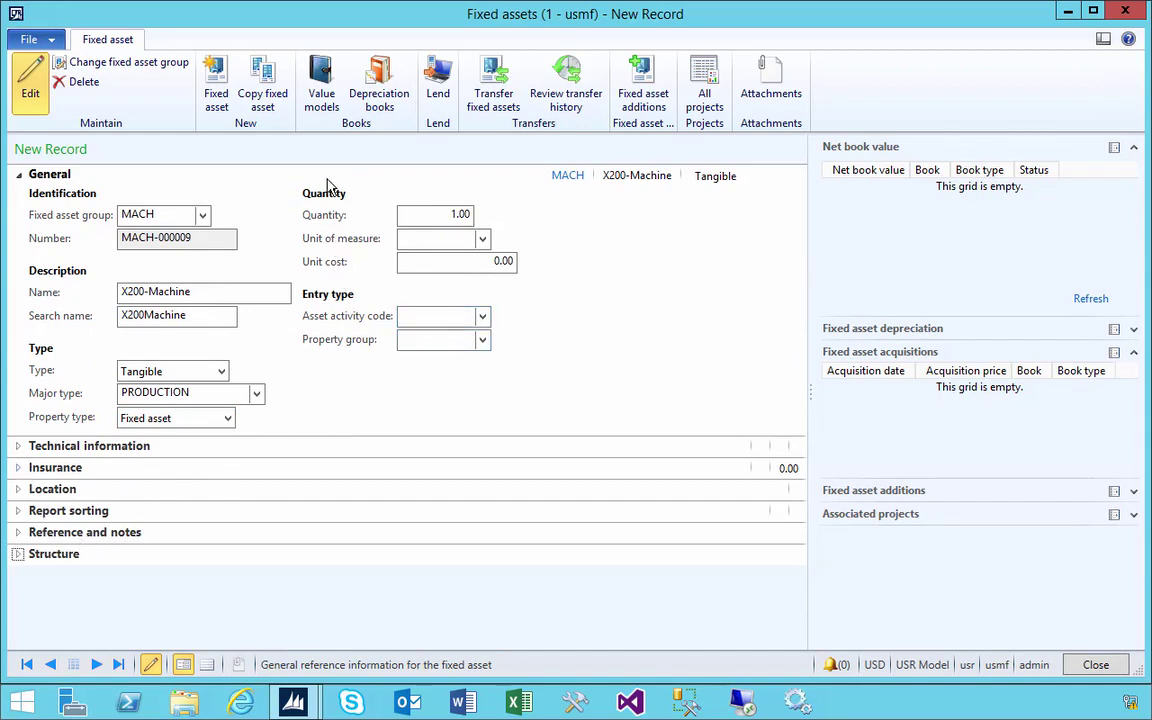
Save MACH-000009 and review its CONSUM and T_CONSUM value models, both not yet acquired.
{"action": "left_click", "coordinate": [320, 117]}
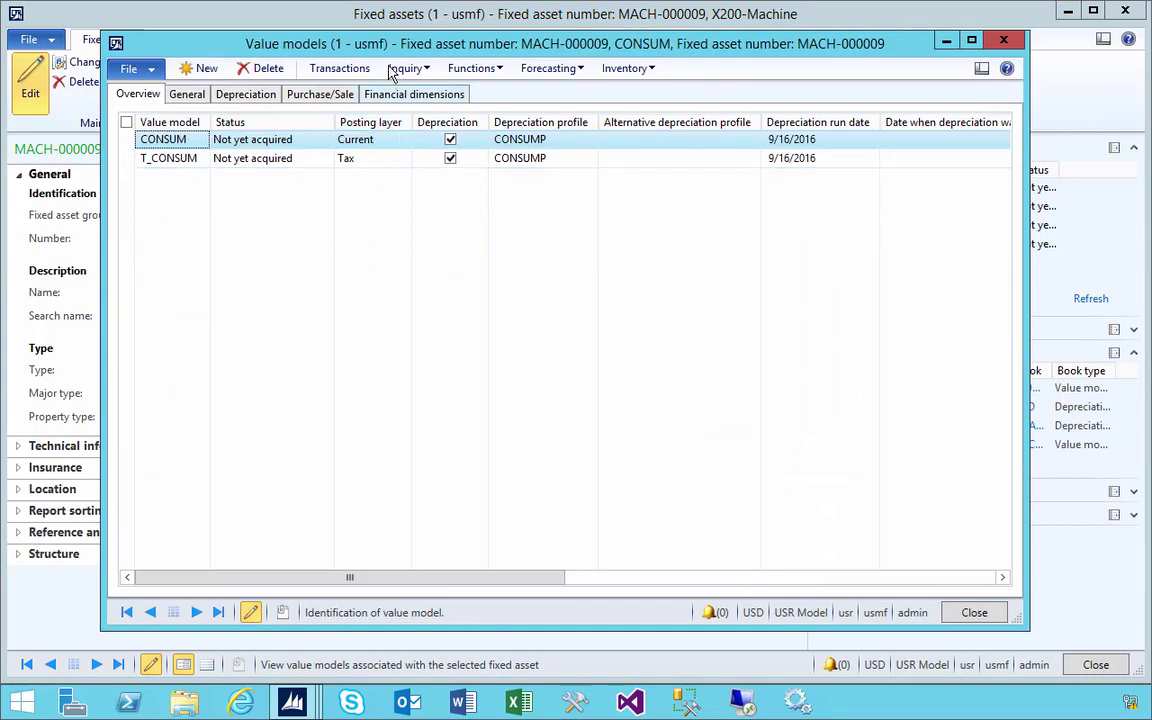
{"action": "left_click_drag", "start_coordinate": [392, 50], "coordinate": [375, 180]}
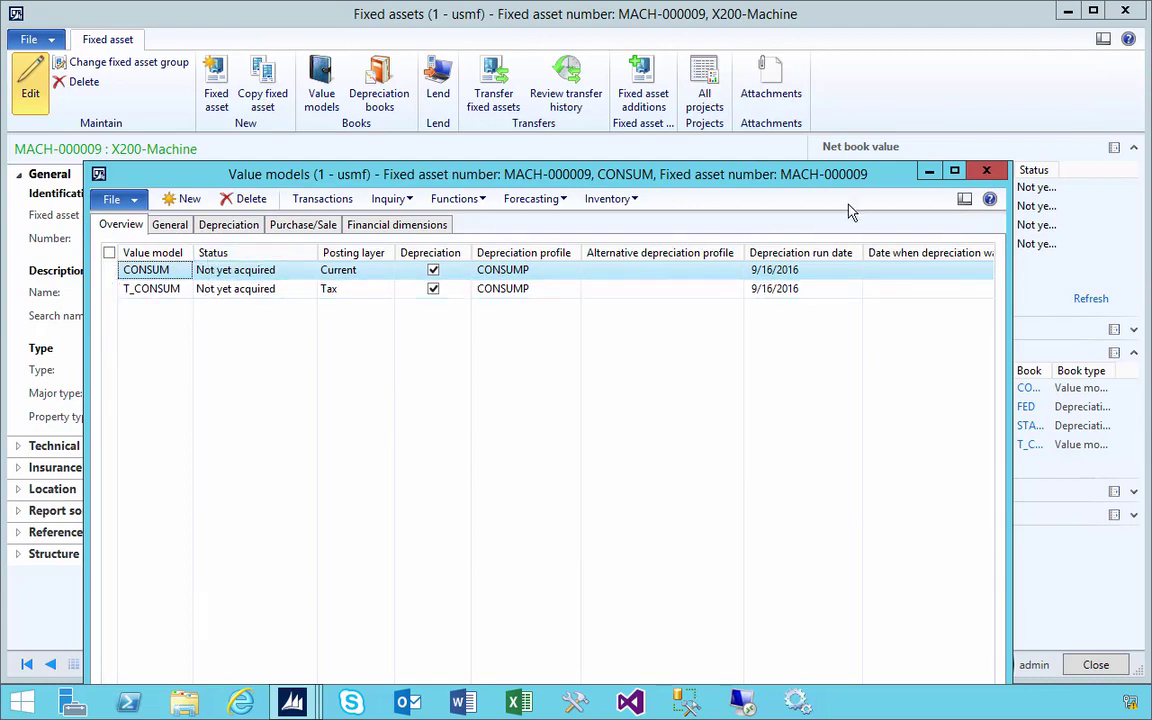
{"action": "left_click", "coordinate": [987, 174]}
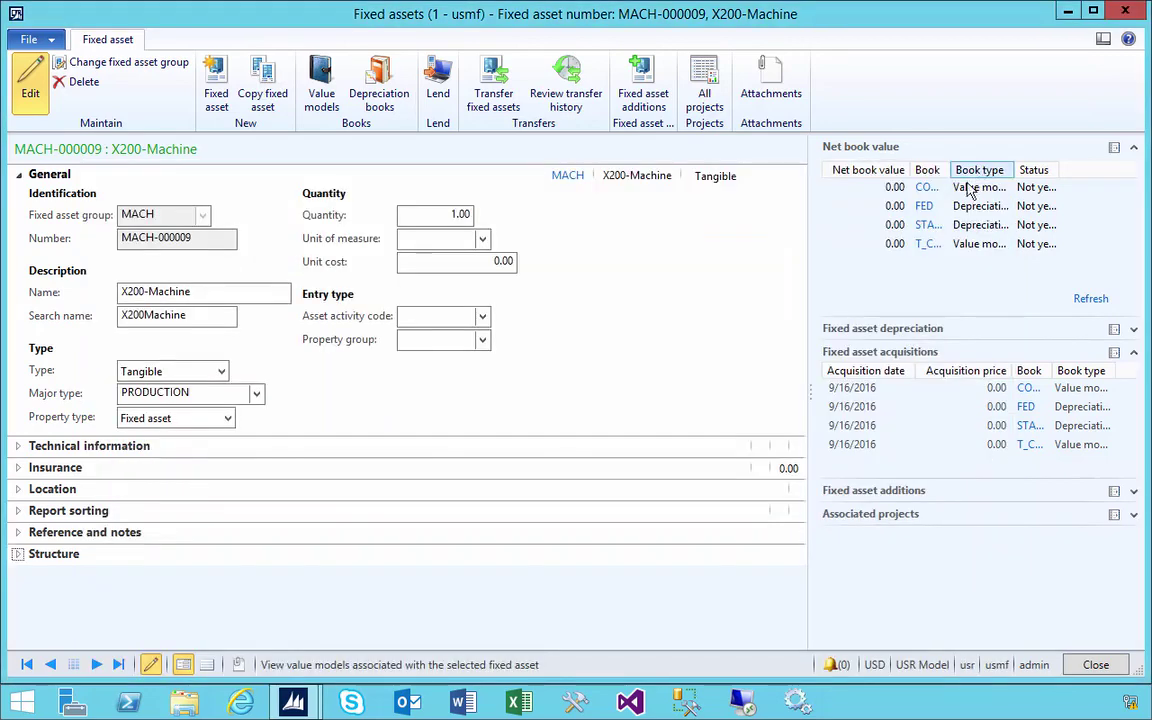
Review MACH-000009's four depreciation books (CONSUM, FED, STA, T_CONSUM), all not yet acquired, then close them.
{"action": "left_click", "coordinate": [386, 112]}
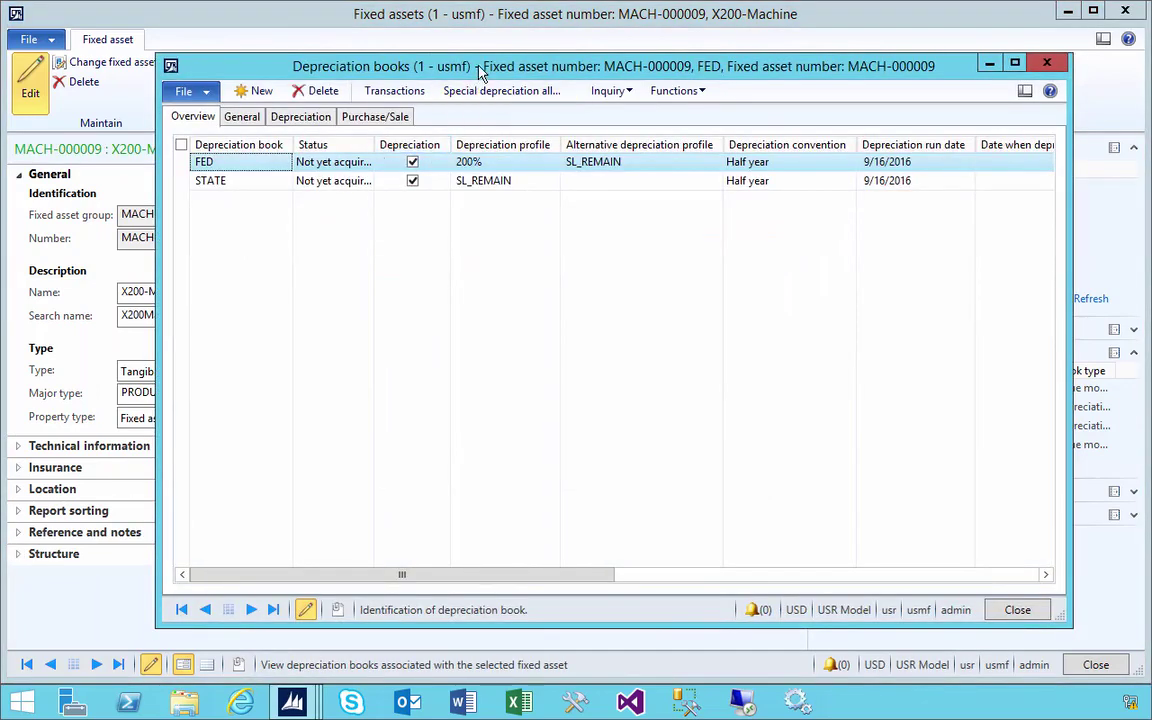
{"action": "left_click_drag", "start_coordinate": [445, 66], "coordinate": [412, 185]}
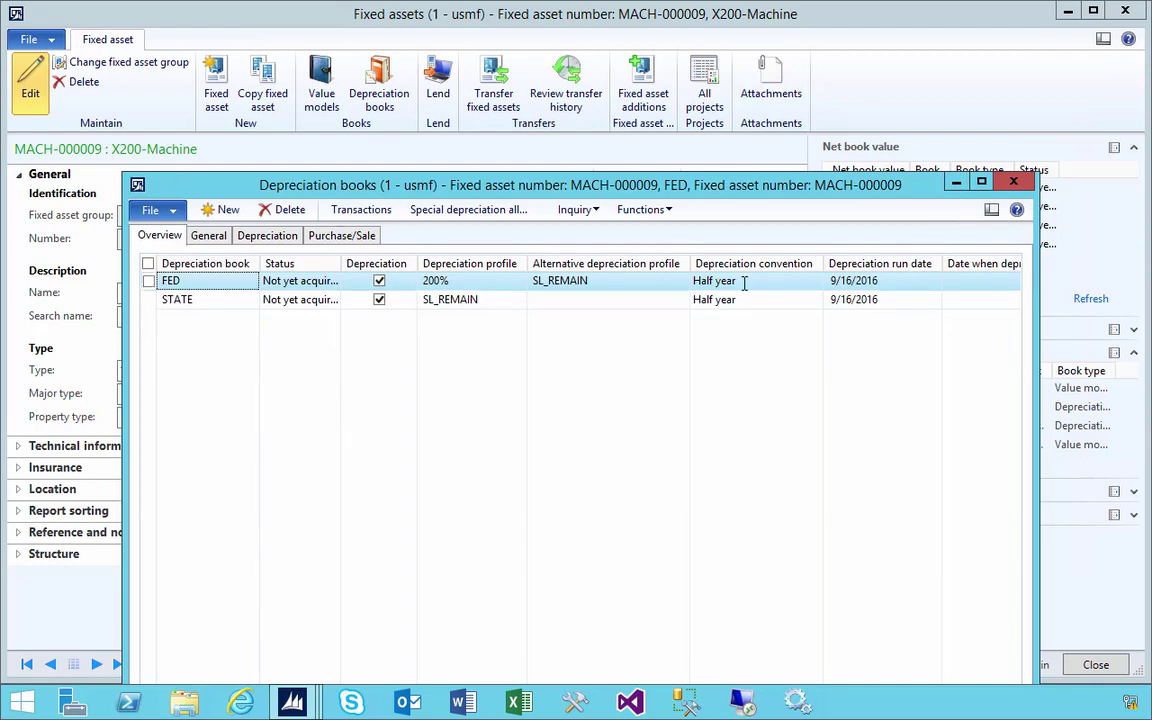
{"action": "left_click", "coordinate": [1013, 184]}
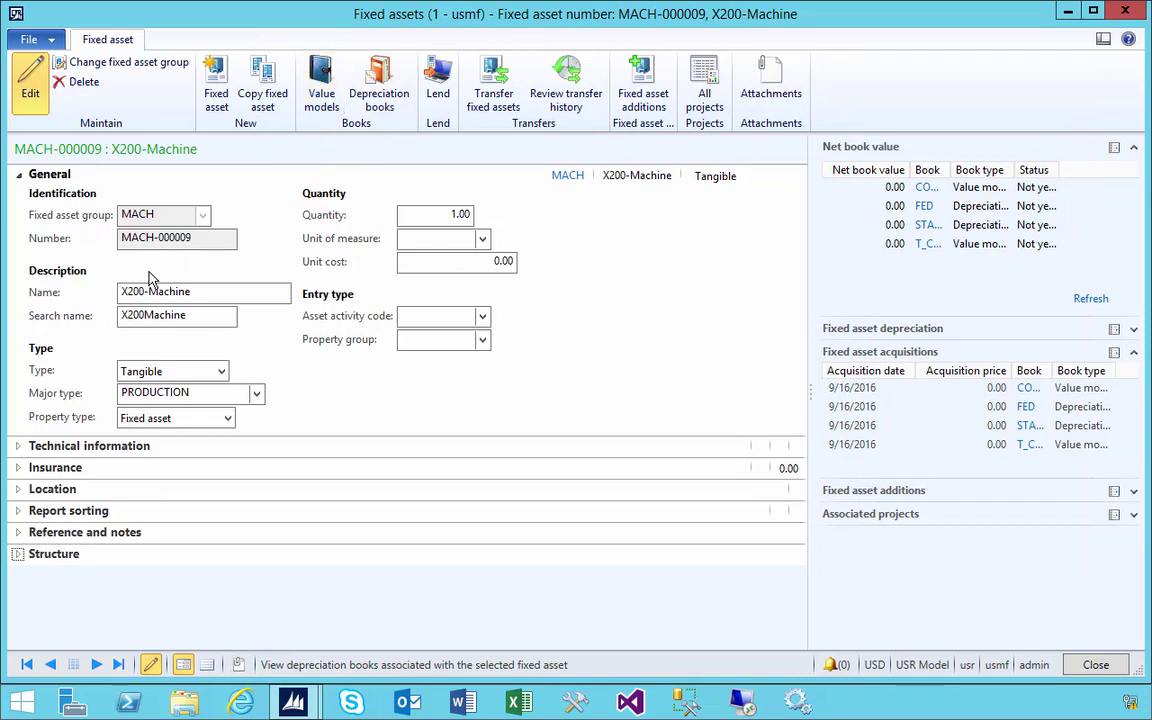
Select asset number MACH-000009 and bring the main Dynamics AX window forward.
{"action": "left_click_drag", "start_coordinate": [195, 238], "coordinate": [83, 242]}
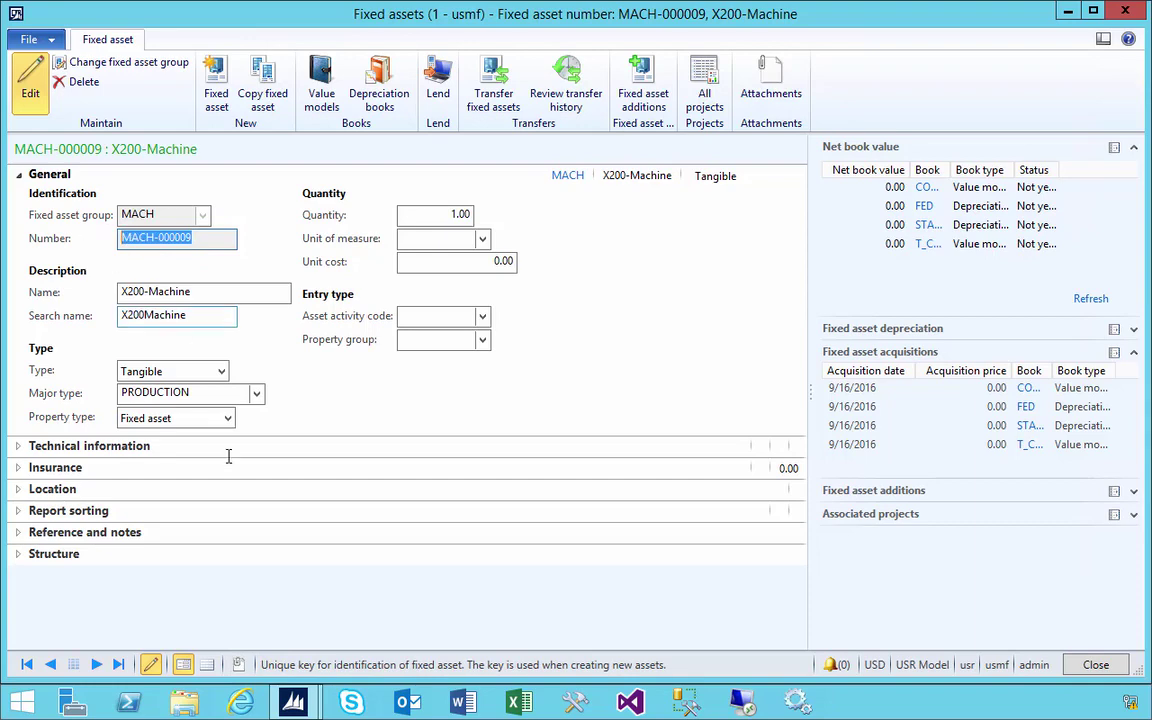
{"action": "left_click", "coordinate": [290, 704]}
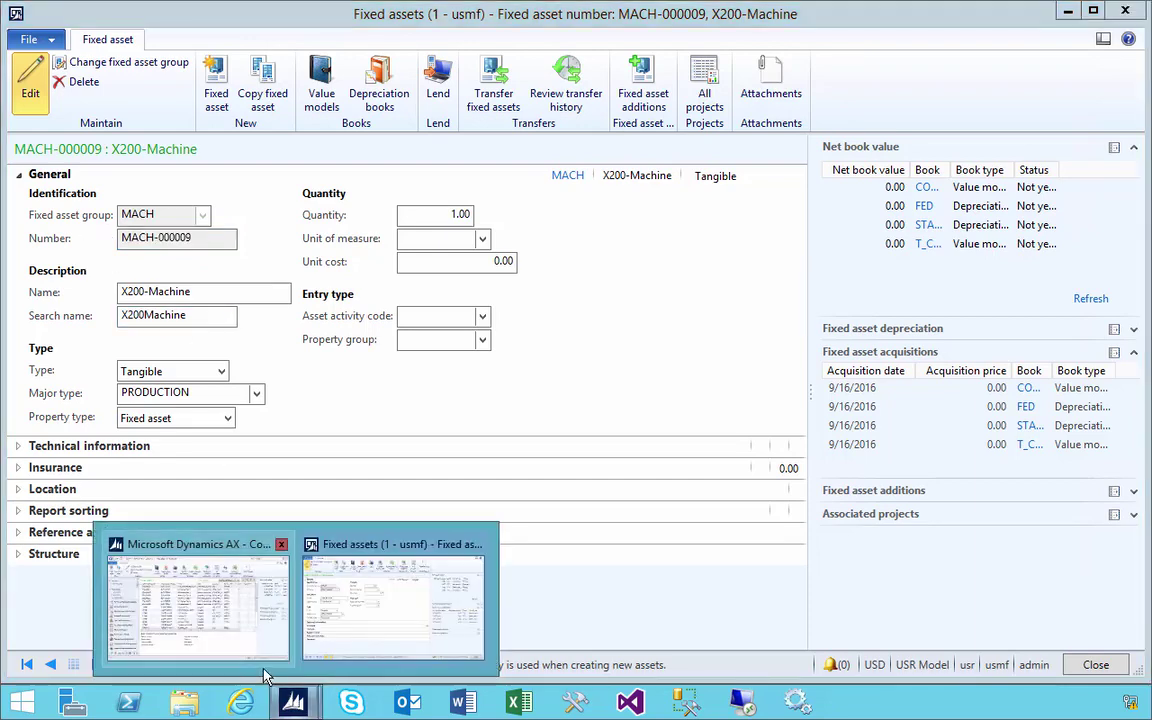
{"action": "left_click", "coordinate": [240, 628]}
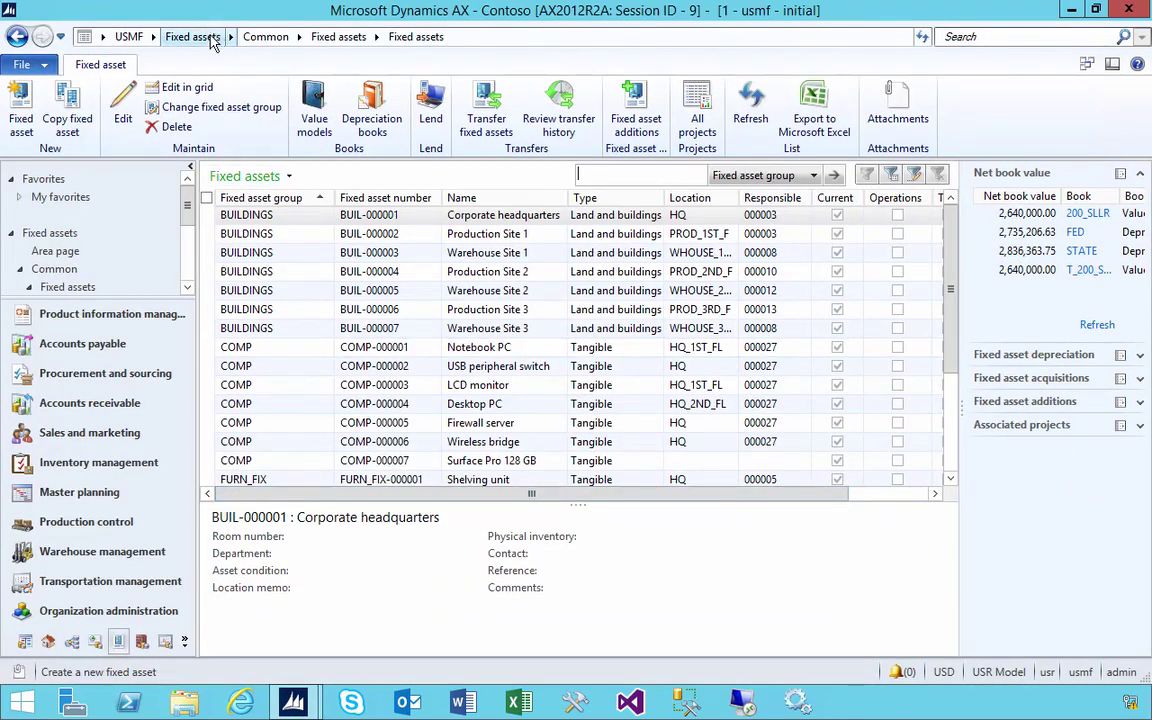
Create fixed asset journal batch 00473 with journal name FACur and open its lines.
{"action": "left_click", "coordinate": [188, 36]}
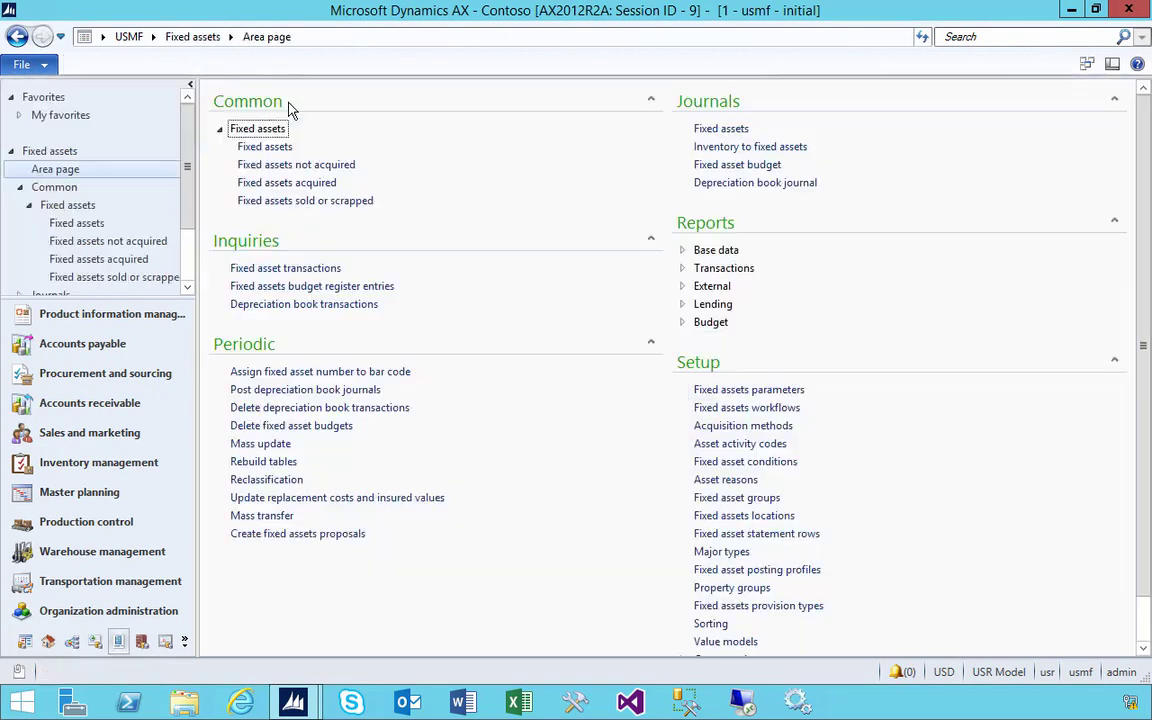
{"action": "left_click", "coordinate": [711, 133]}
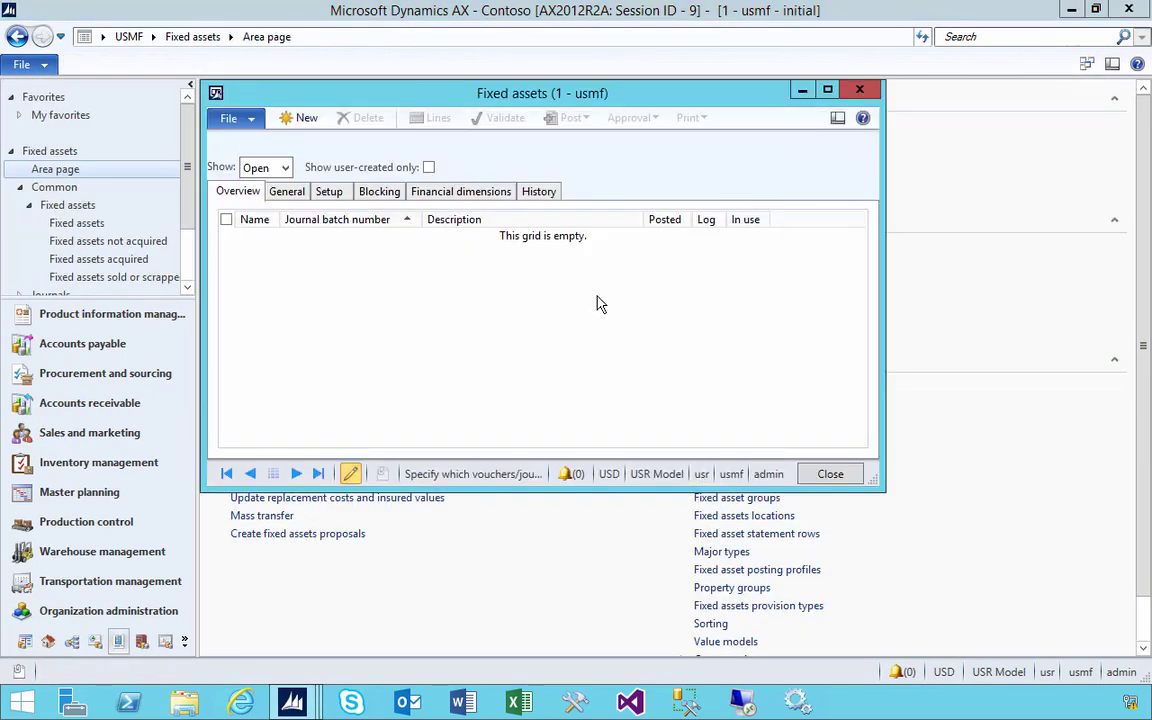
{"action": "left_click", "coordinate": [299, 118]}
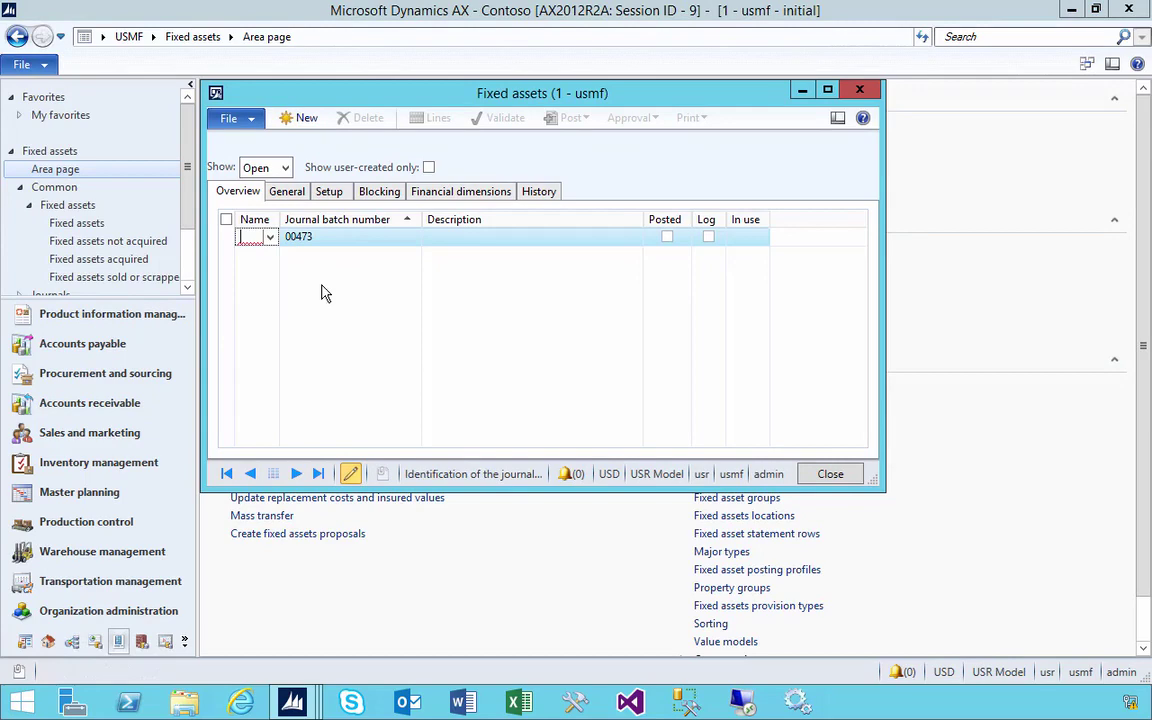
{"action": "left_click", "coordinate": [270, 237]}
{"action": "left_click", "coordinate": [252, 267]}
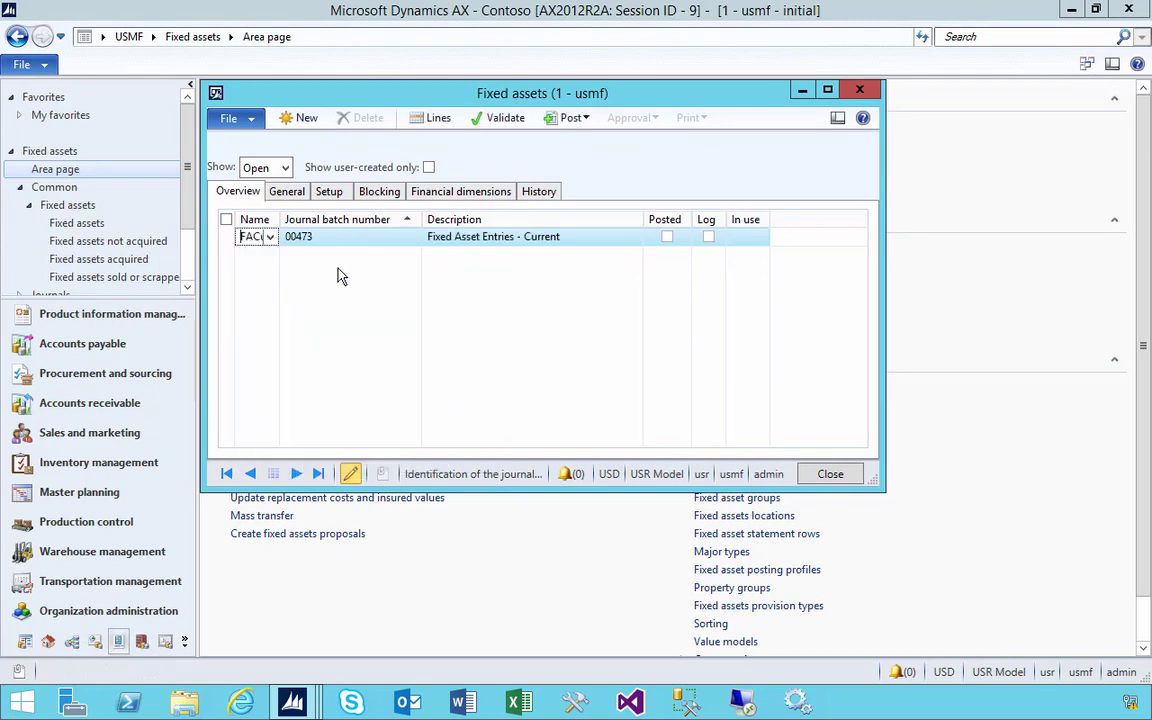
{"action": "left_click", "coordinate": [437, 118]}
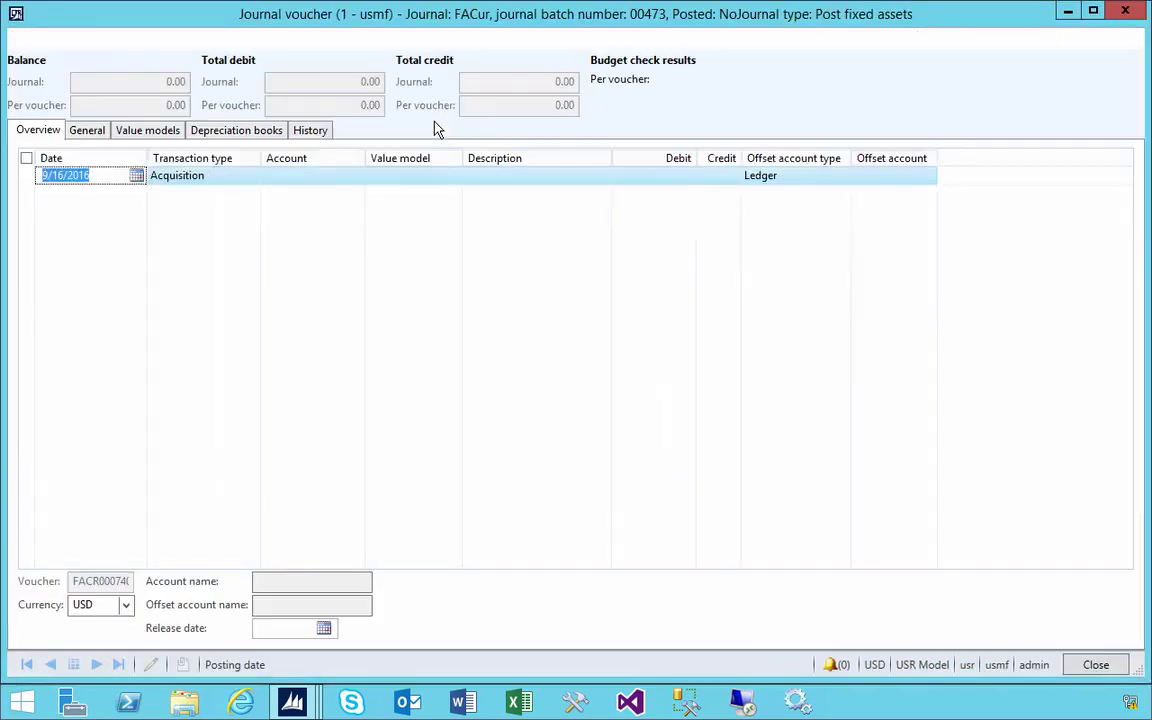
Make the journal line an Acquisition for asset MACH-000009 X200-Machine.
{"action": "left_click", "coordinate": [246, 178]}
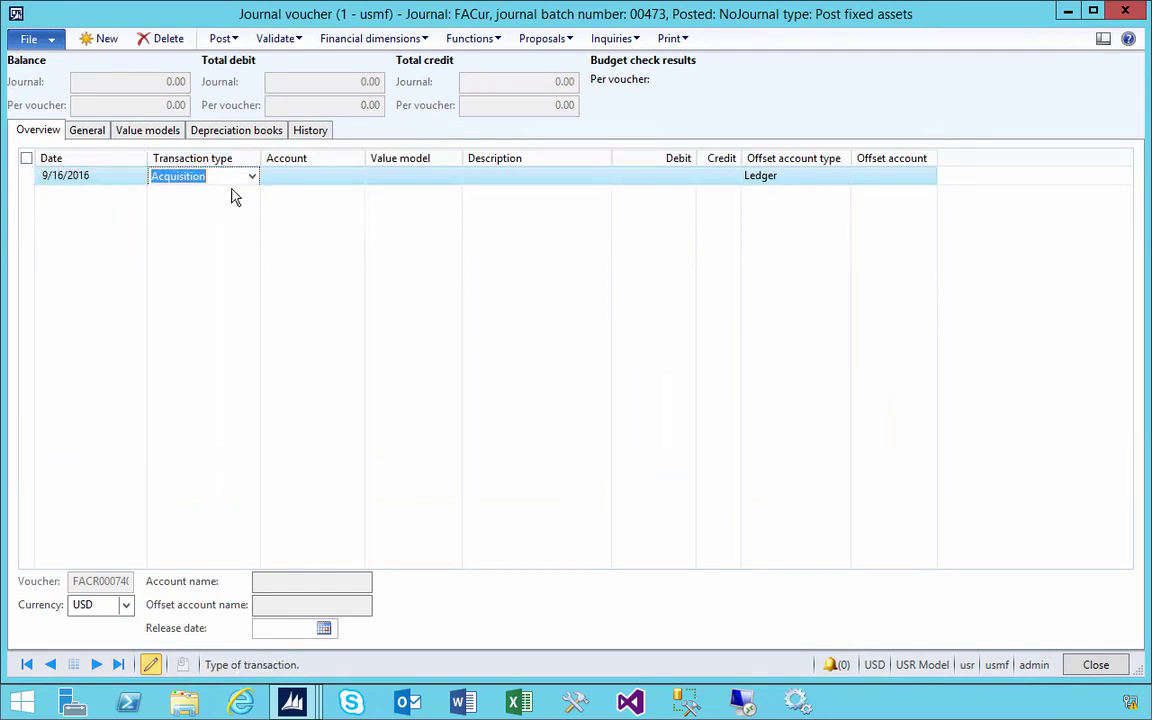
{"action": "left_click", "coordinate": [253, 177]}
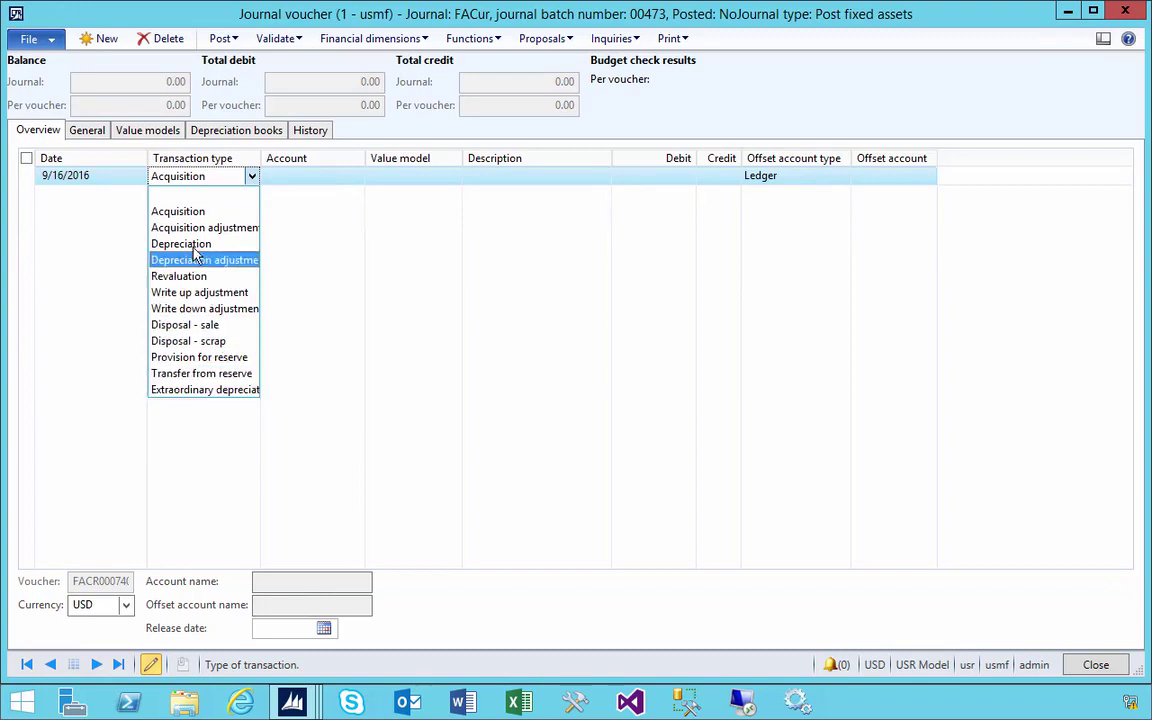
{"action": "left_click", "coordinate": [184, 213]}
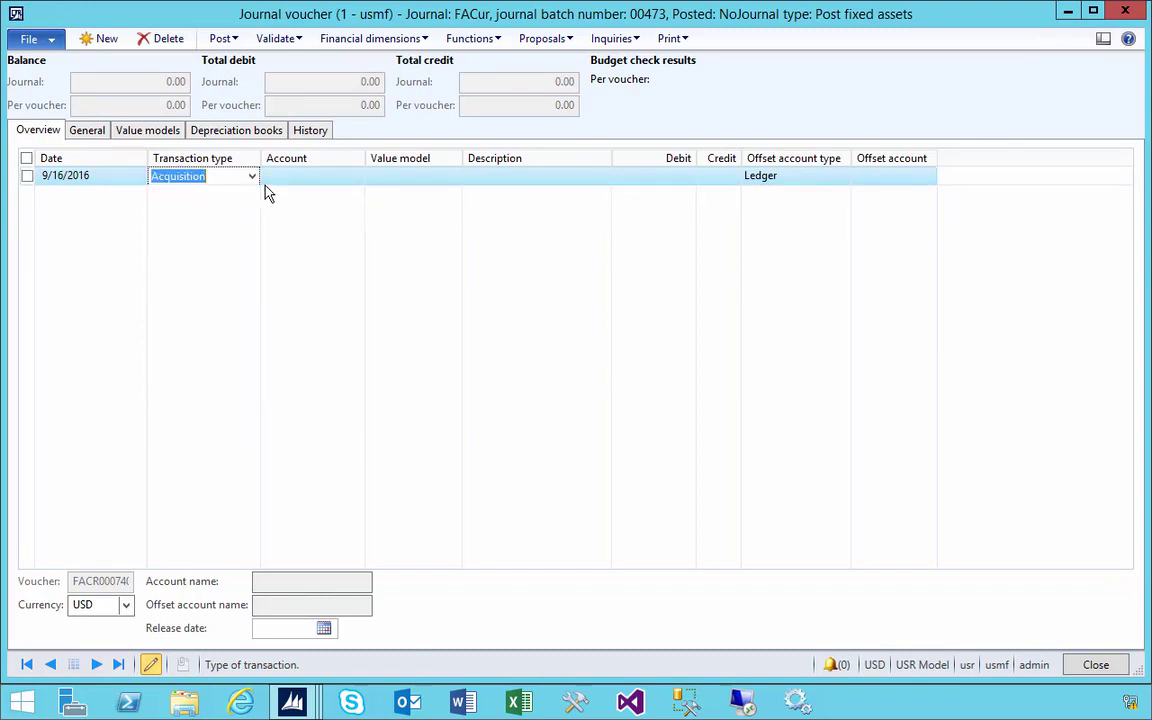
{"action": "left_click", "coordinate": [290, 177]}
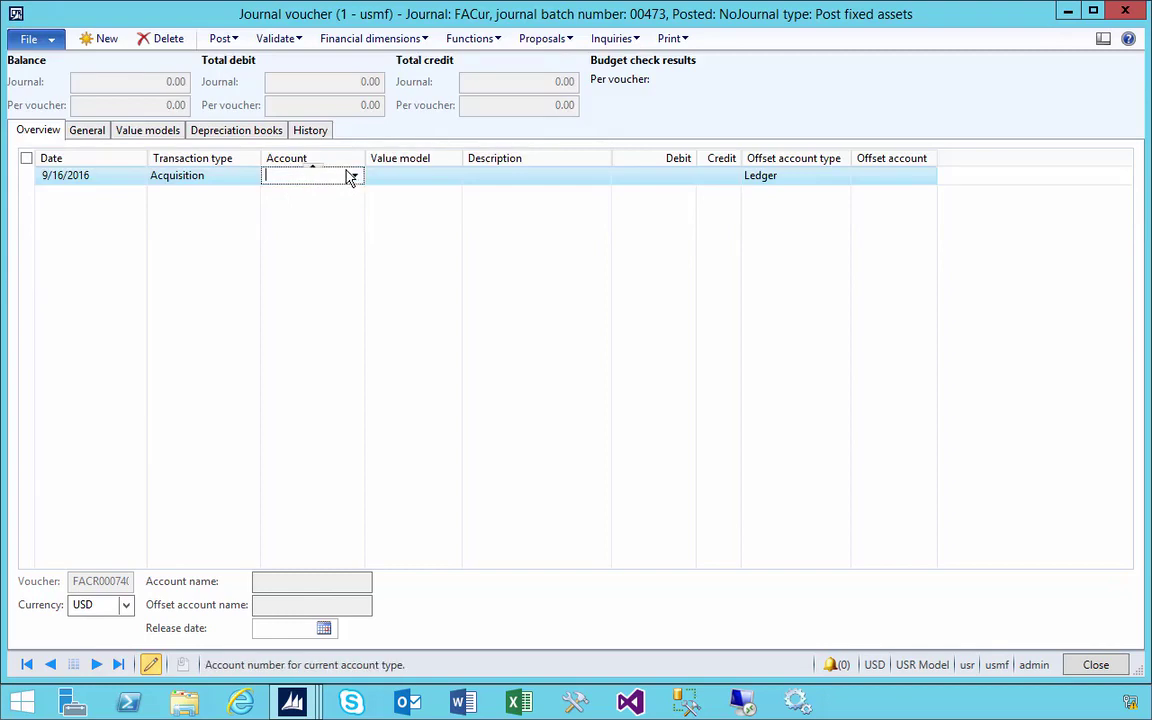
{"action": "left_click", "coordinate": [355, 176]}
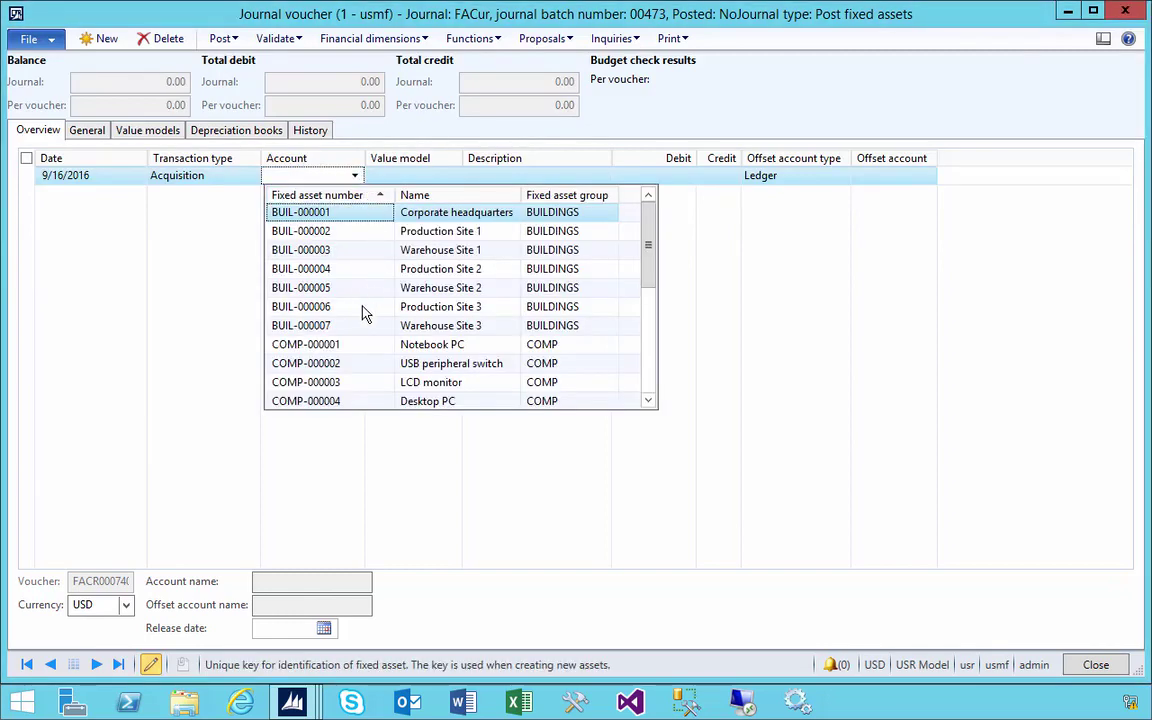
{"action": "scroll", "coordinate": [364, 318], "scroll_direction": "down", "scroll_amount": 3}
{"action": "scroll", "coordinate": [364, 337], "scroll_direction": "down", "scroll_amount": 4}
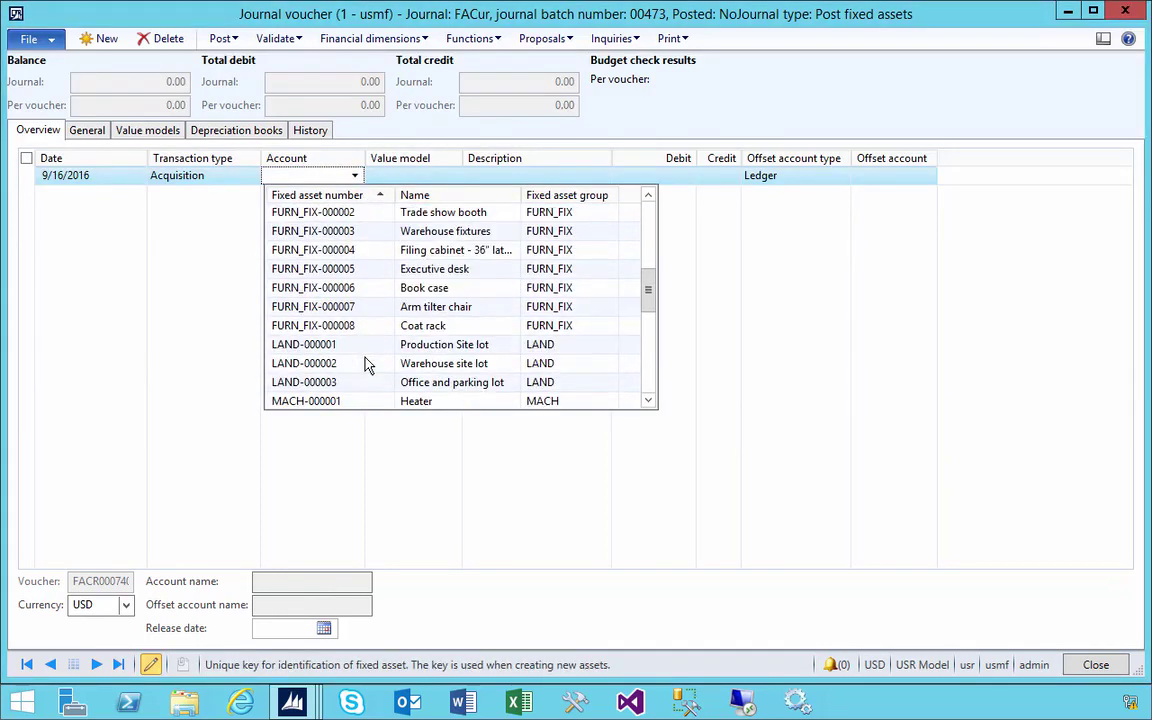
{"action": "scroll", "coordinate": [367, 377], "scroll_direction": "down", "scroll_amount": 2}
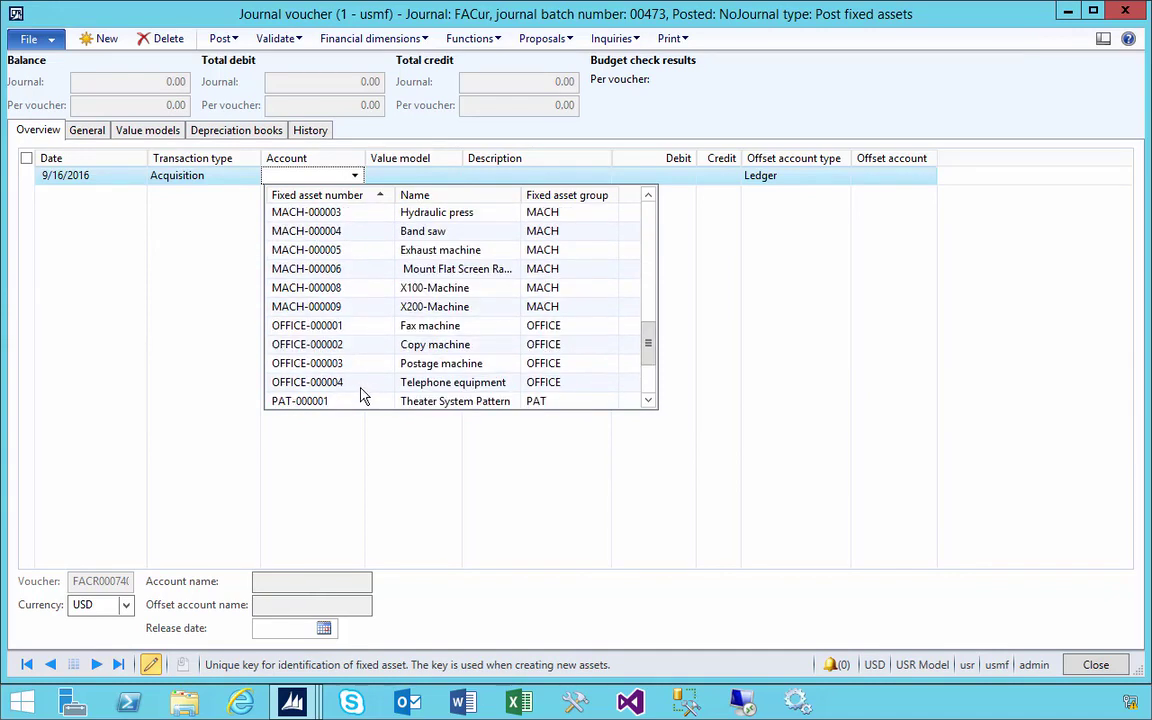
{"action": "left_click", "coordinate": [350, 316]}
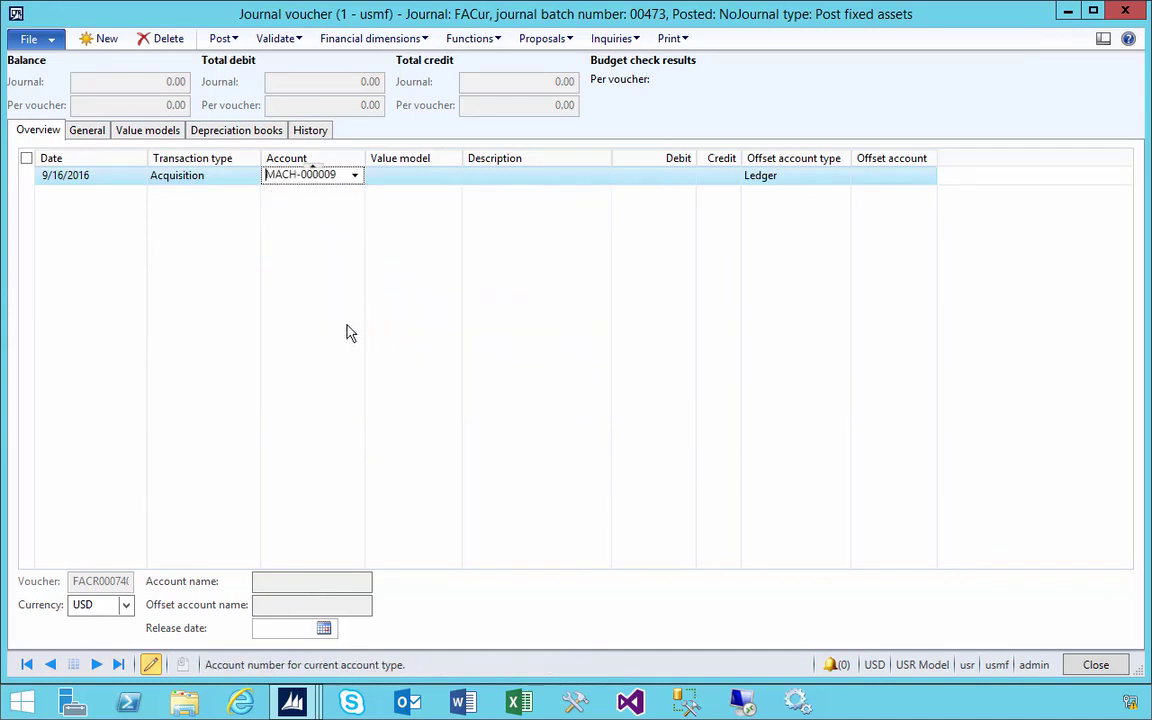
Choose the CONSUM value model for the line and move to its description.
{"action": "left_click", "coordinate": [400, 176]}
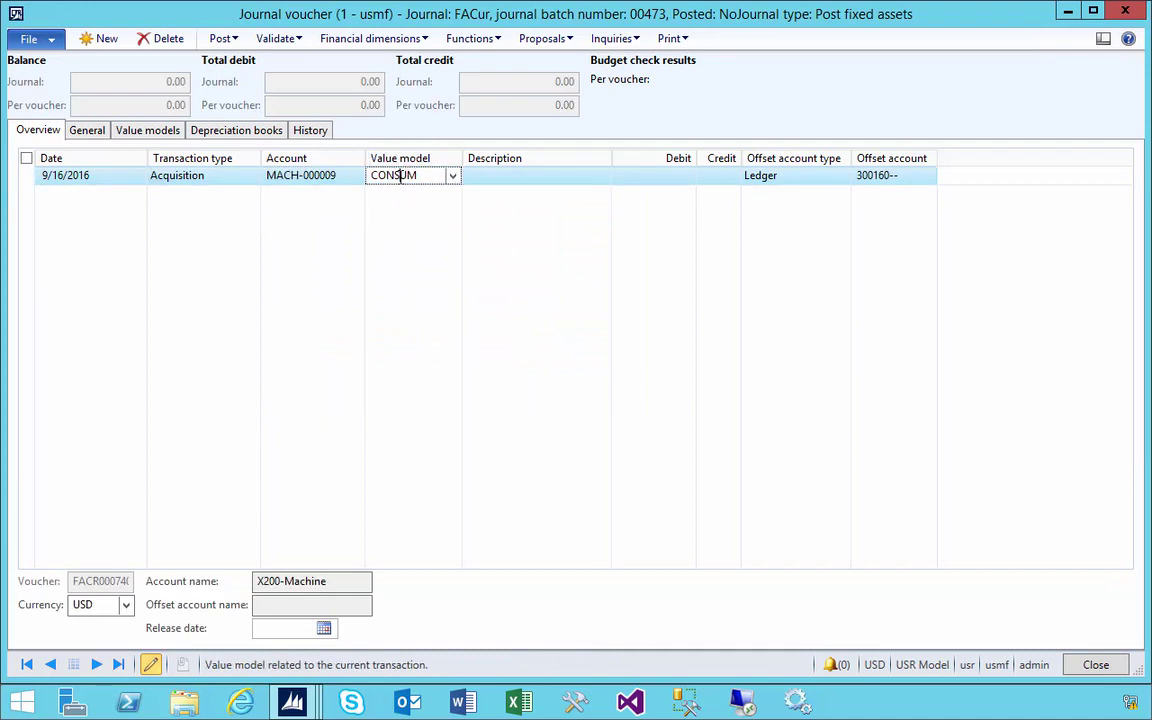
{"action": "left_click_drag", "start_coordinate": [462, 158], "coordinate": [470, 158]}
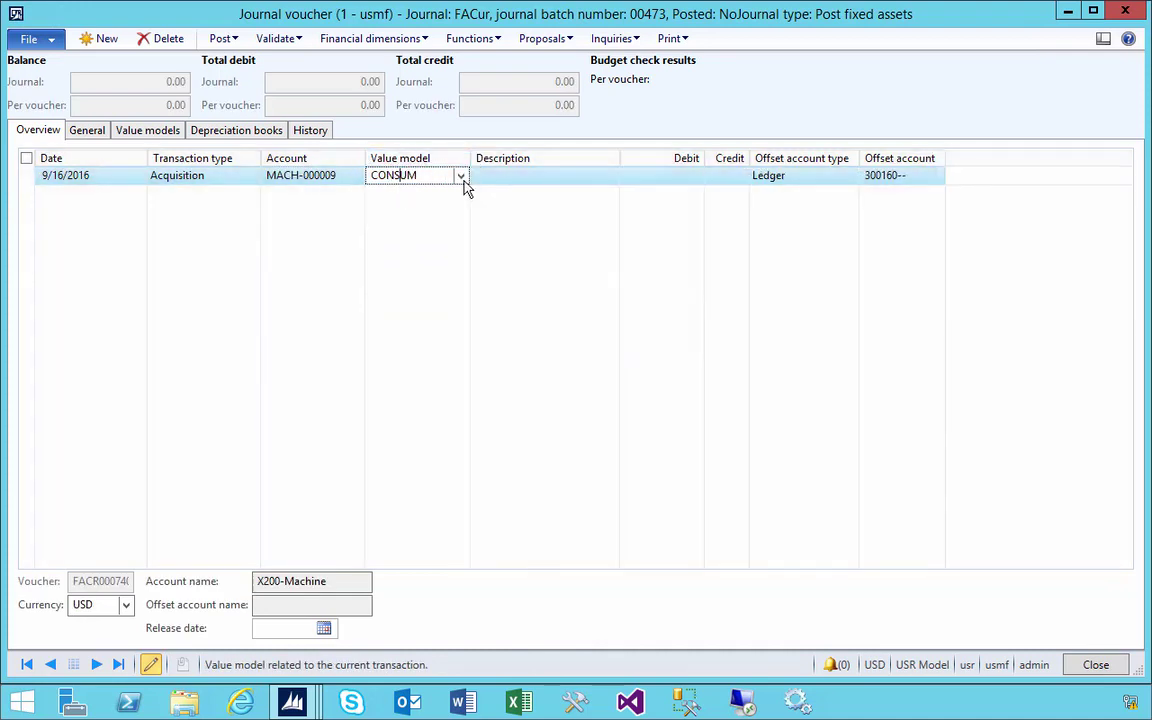
{"action": "left_click", "coordinate": [460, 175]}
{"action": "left_click", "coordinate": [413, 213]}
{"action": "left_click", "coordinate": [512, 175]}
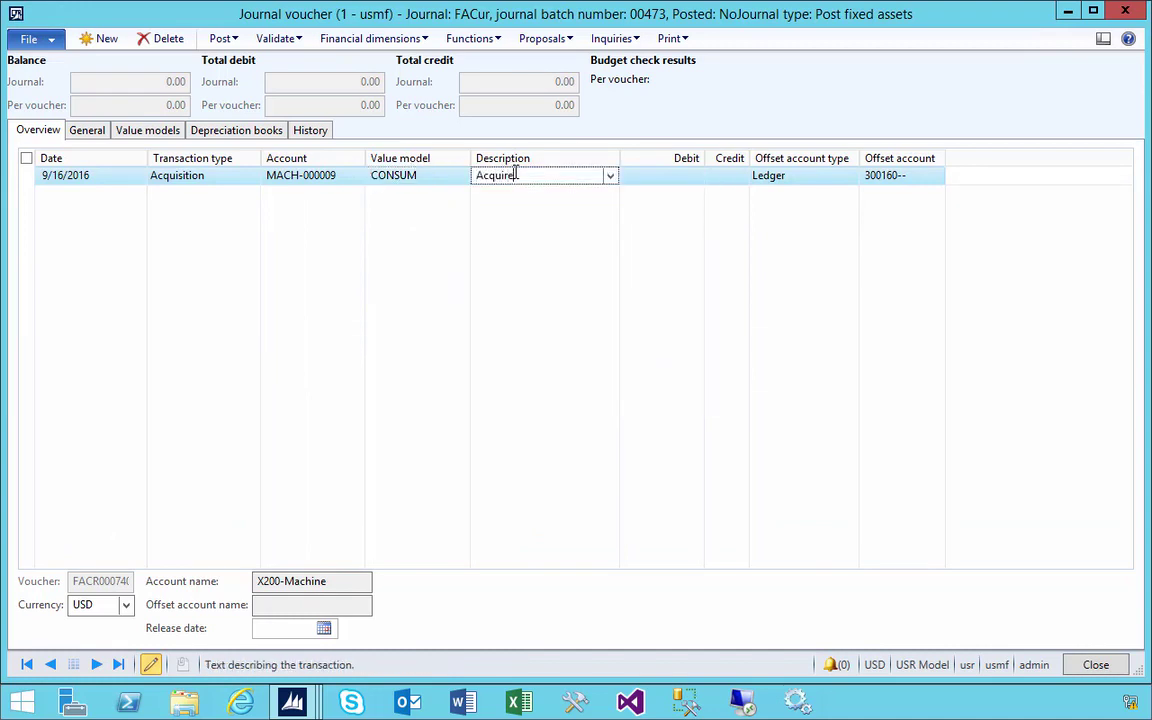
Enter a 2,000.00 debit with offset account 300160 Retained Earnings on the line.
{"action": "key", "text": "Tab"}
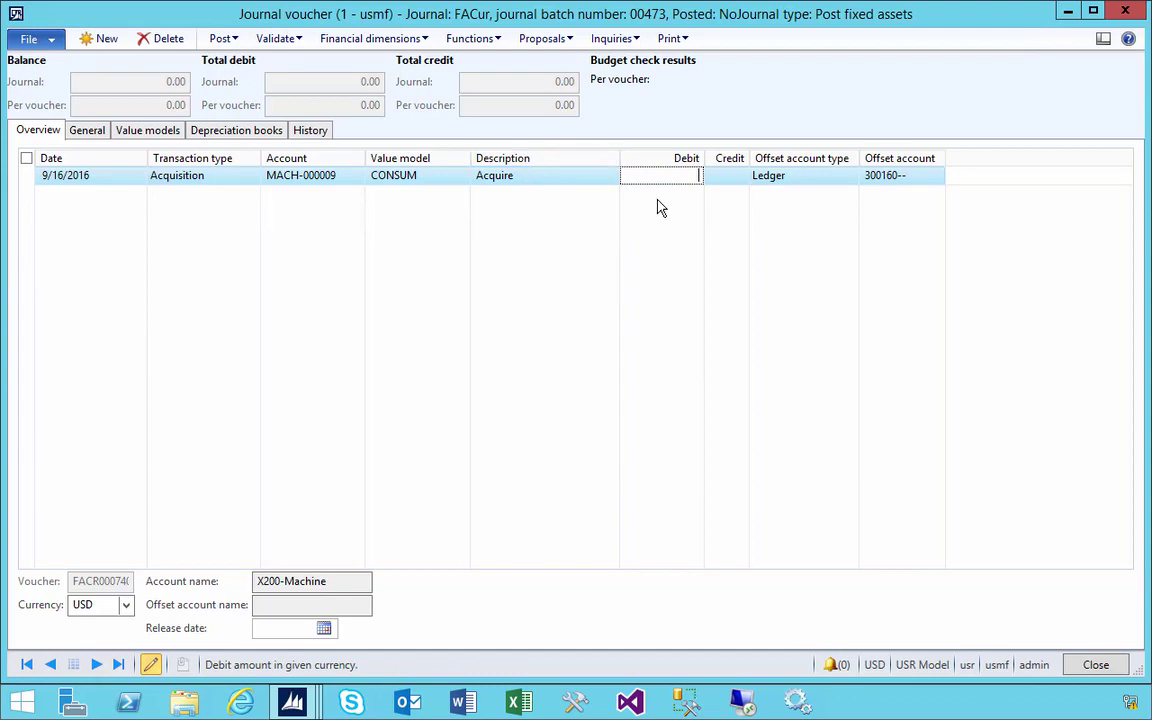
{"action": "type", "text": "2,0000"}
{"action": "key", "text": "Tab"}
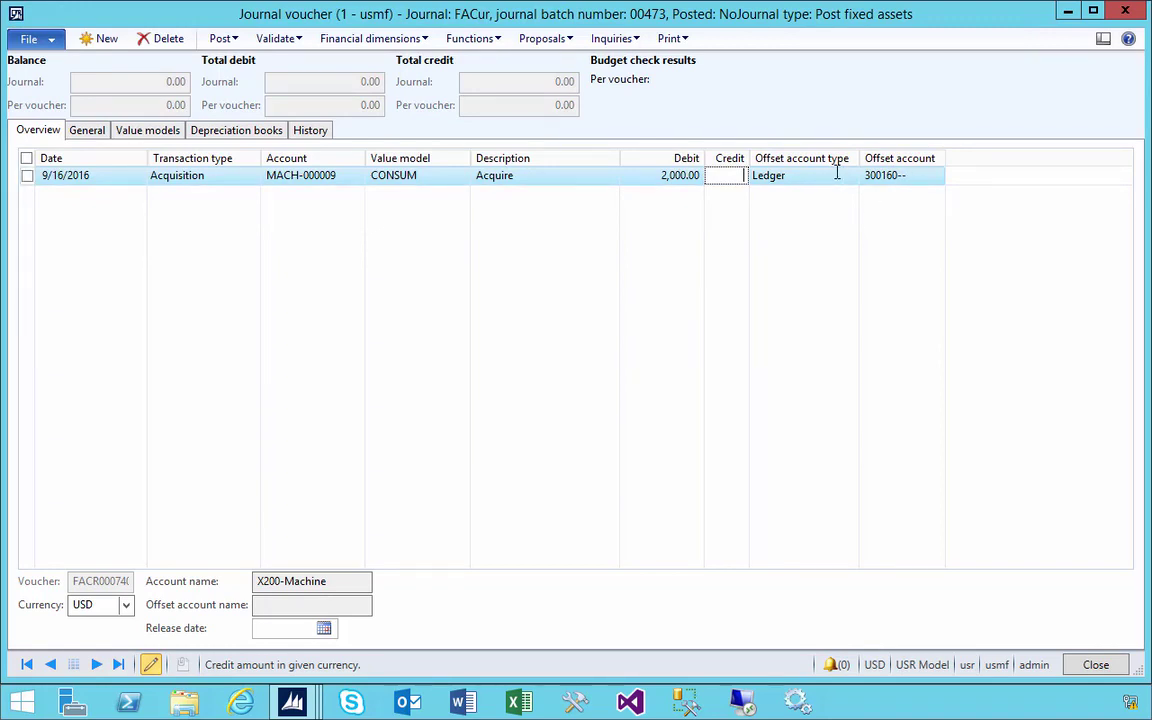
{"action": "left_click", "coordinate": [666, 182]}
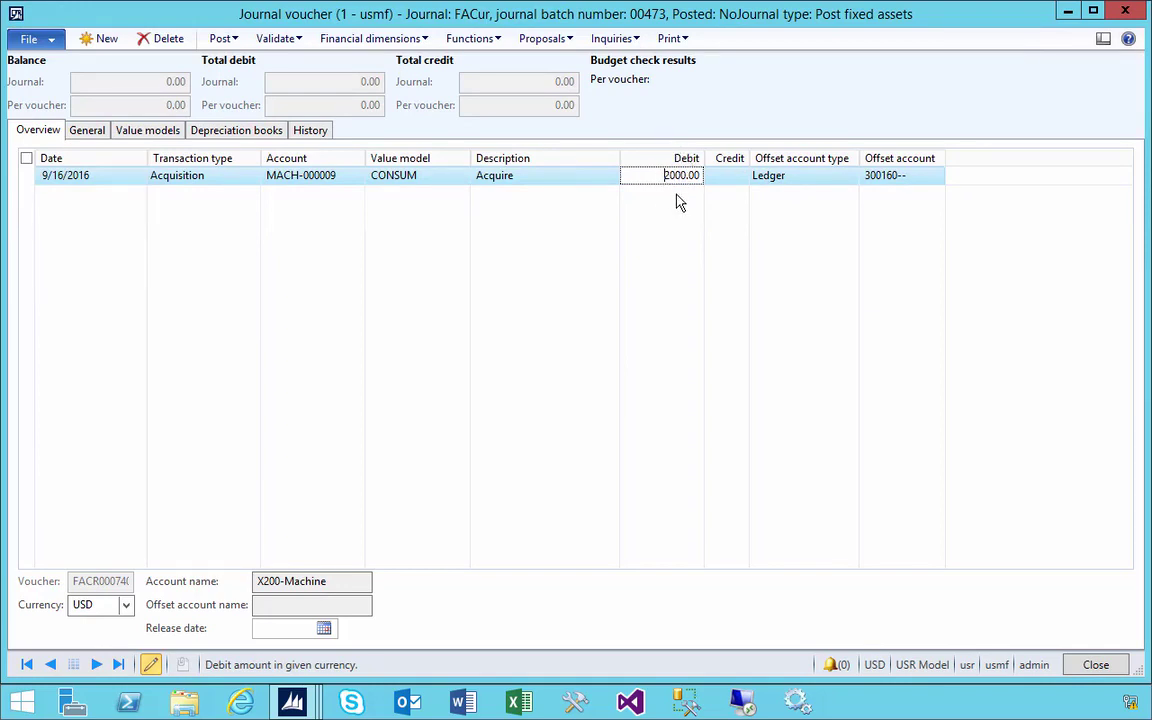
{"action": "left_click", "coordinate": [878, 176]}
{"action": "left_click", "coordinate": [936, 176]}
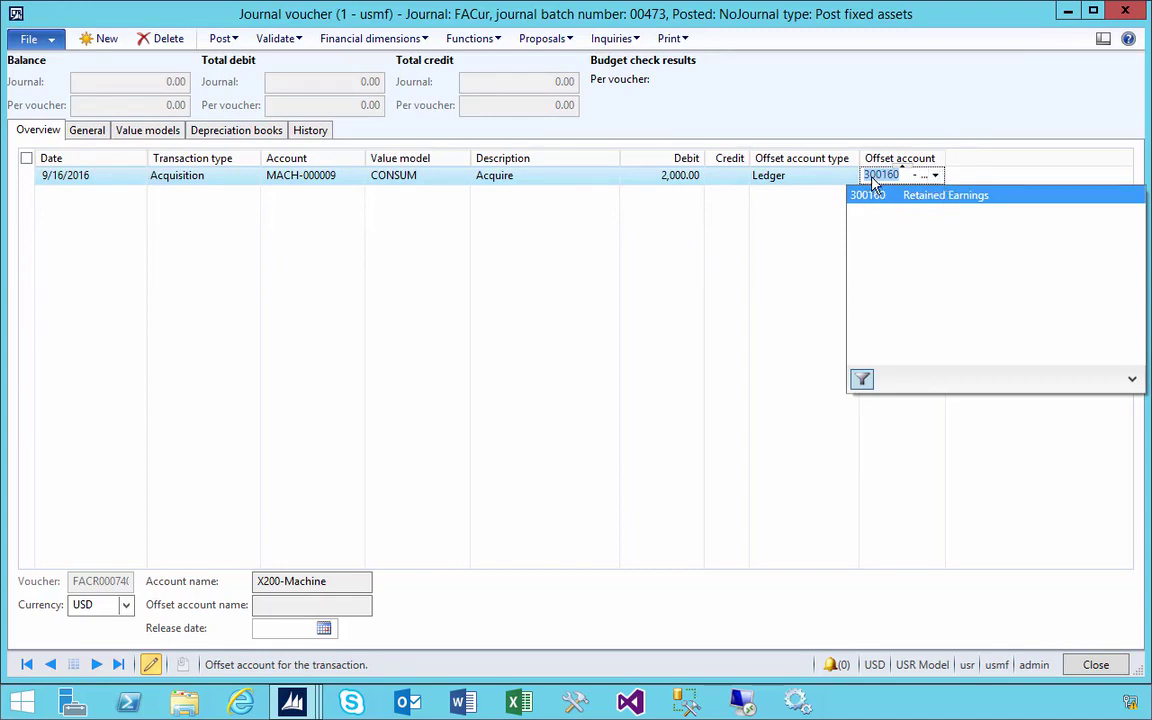
{"action": "left_click", "coordinate": [788, 177]}
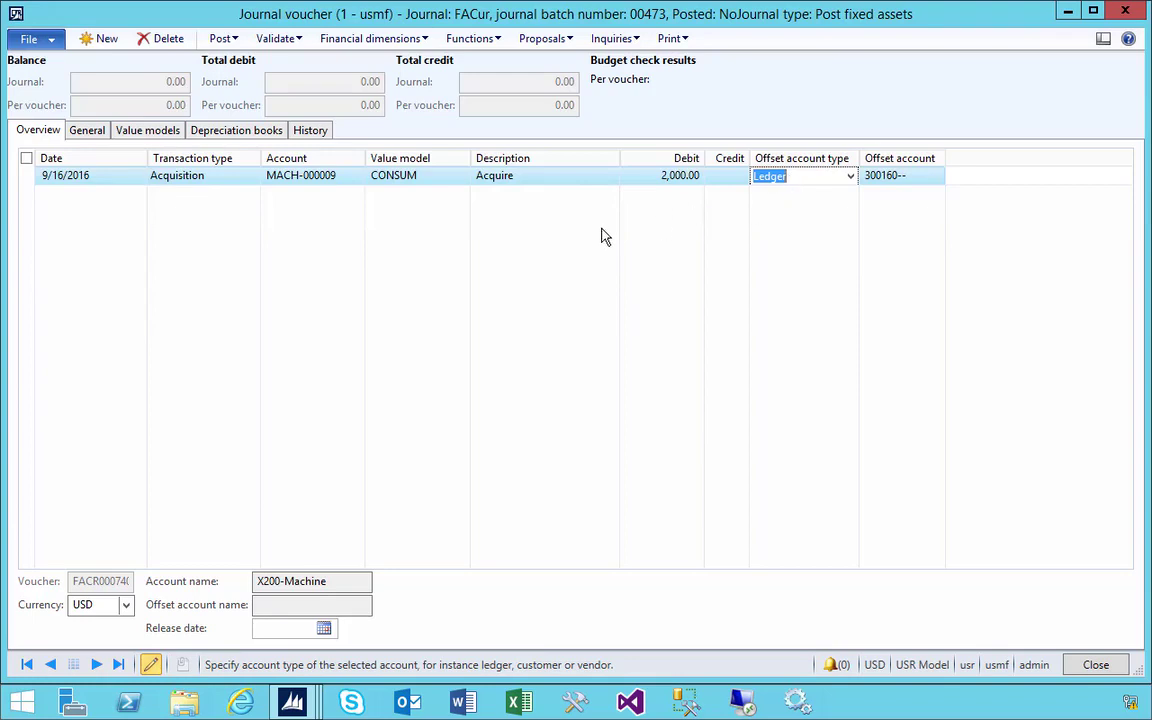
{"action": "left_click", "coordinate": [309, 172]}
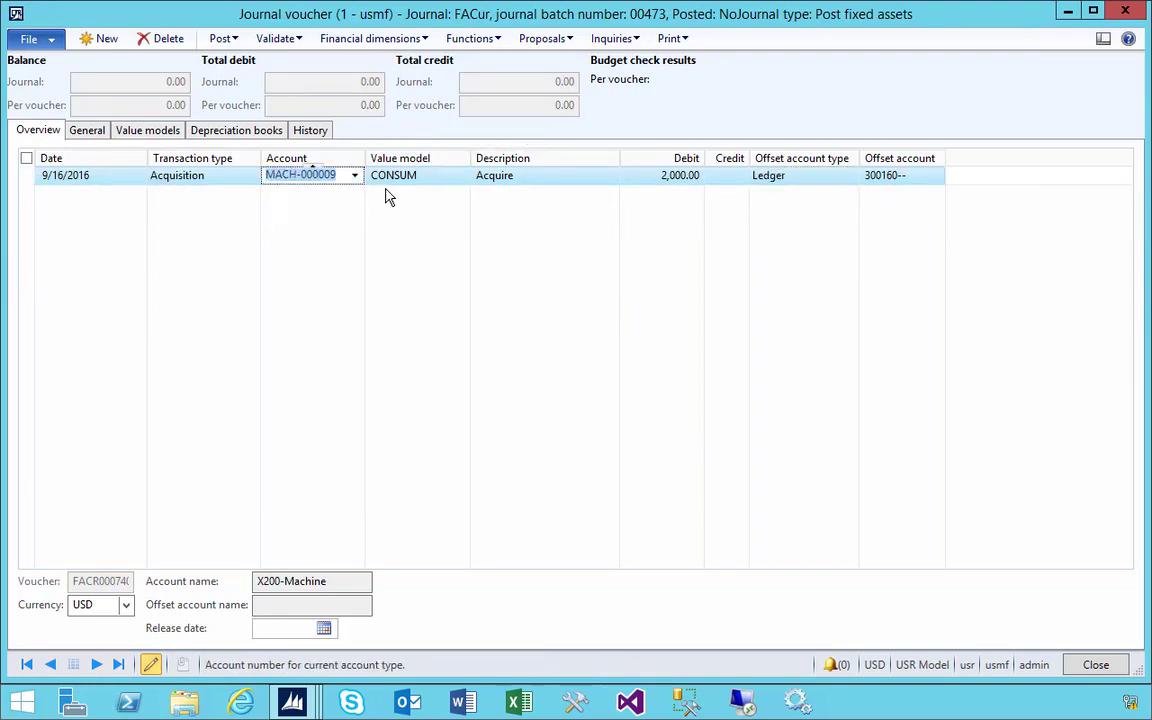
{"action": "left_click", "coordinate": [649, 180]}
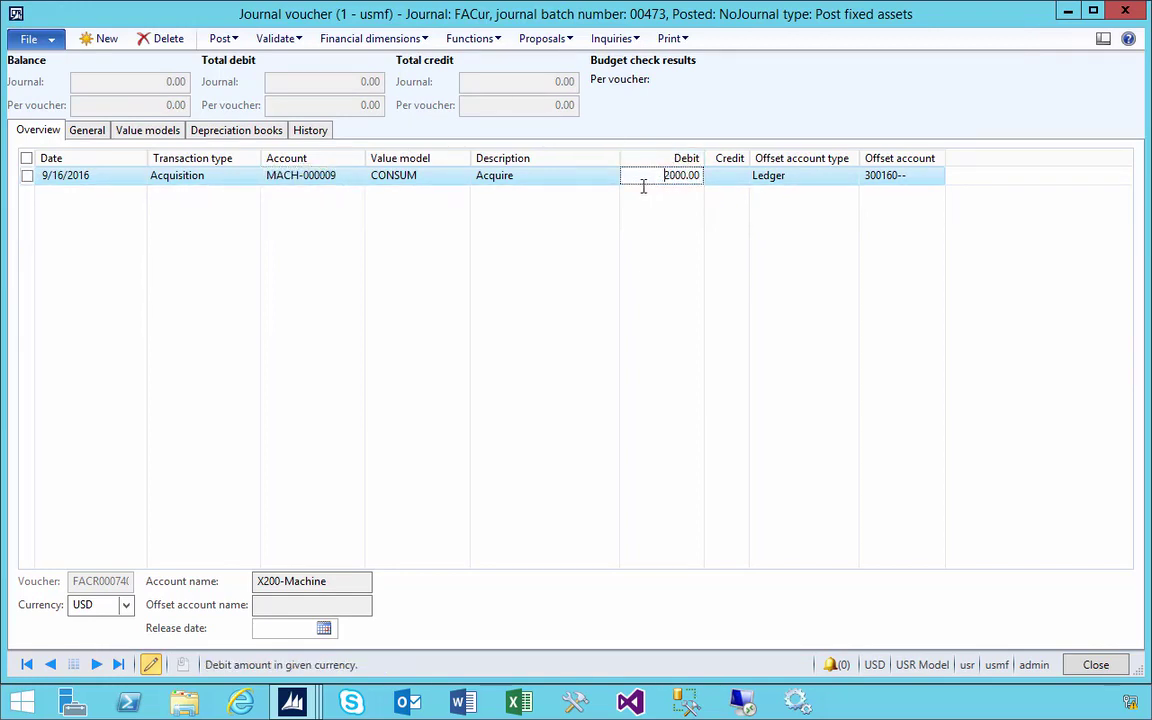
Post the acquisition journal, then dismiss the Infolog and close the journal voucher.
{"action": "left_click", "coordinate": [224, 39]}
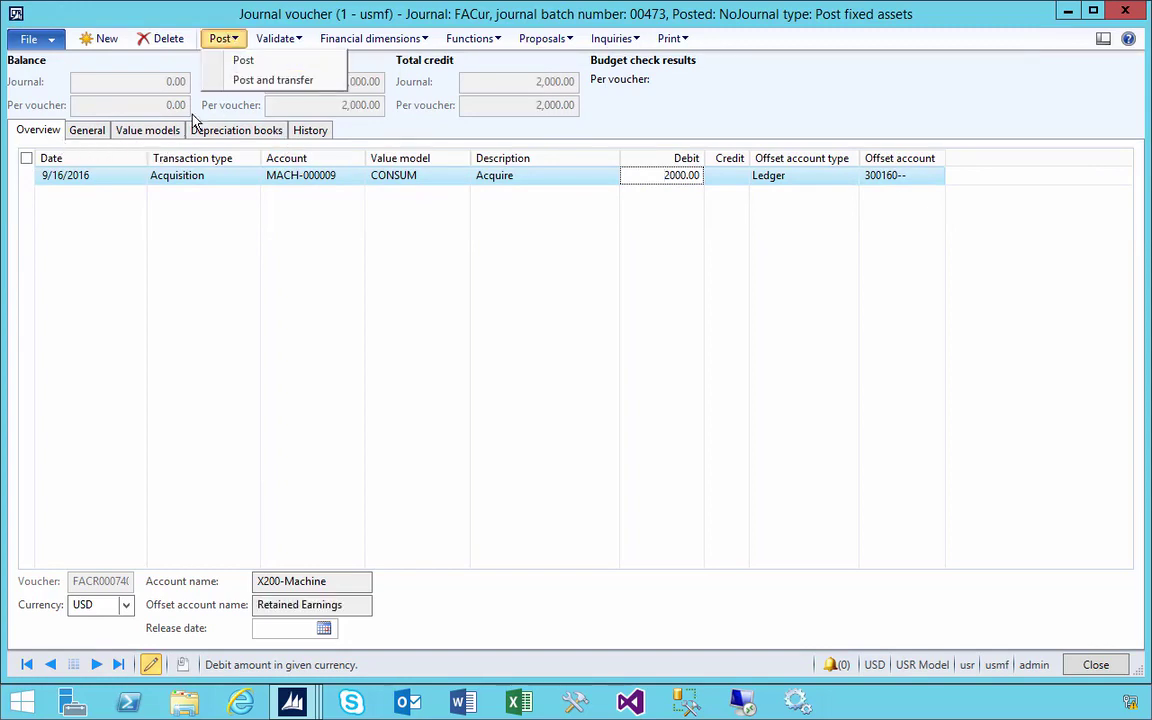
{"action": "left_click", "coordinate": [244, 62]}
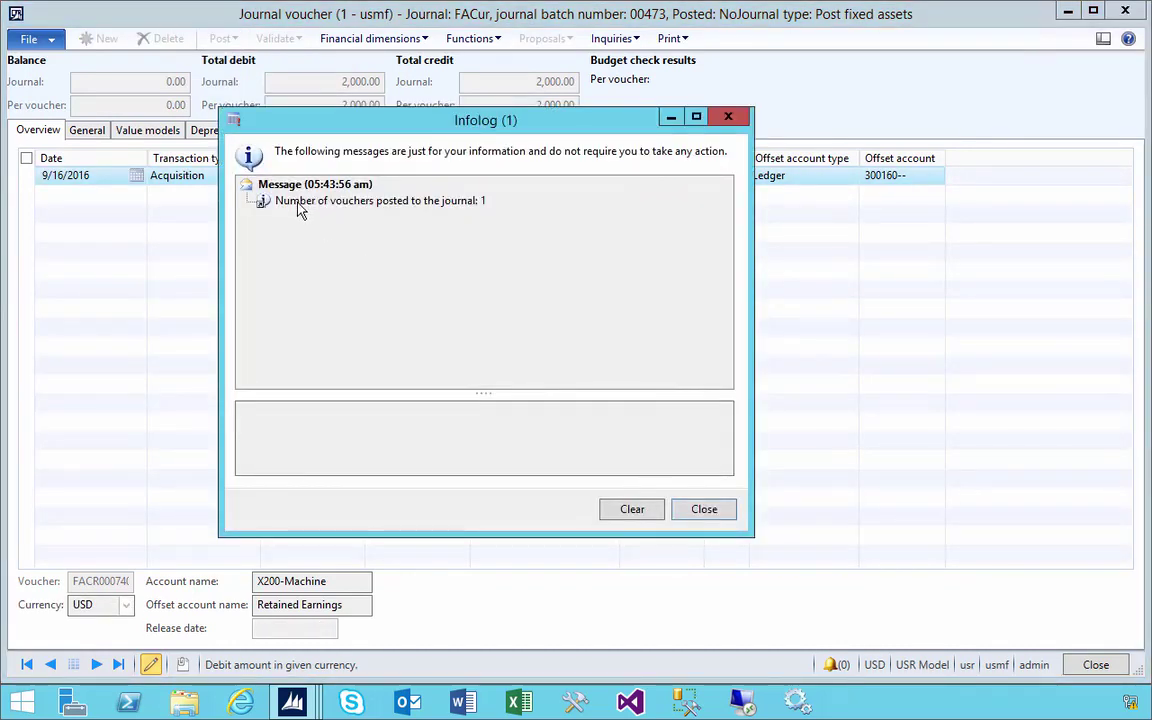
{"action": "left_click", "coordinate": [728, 117]}
{"action": "left_click", "coordinate": [1125, 11]}
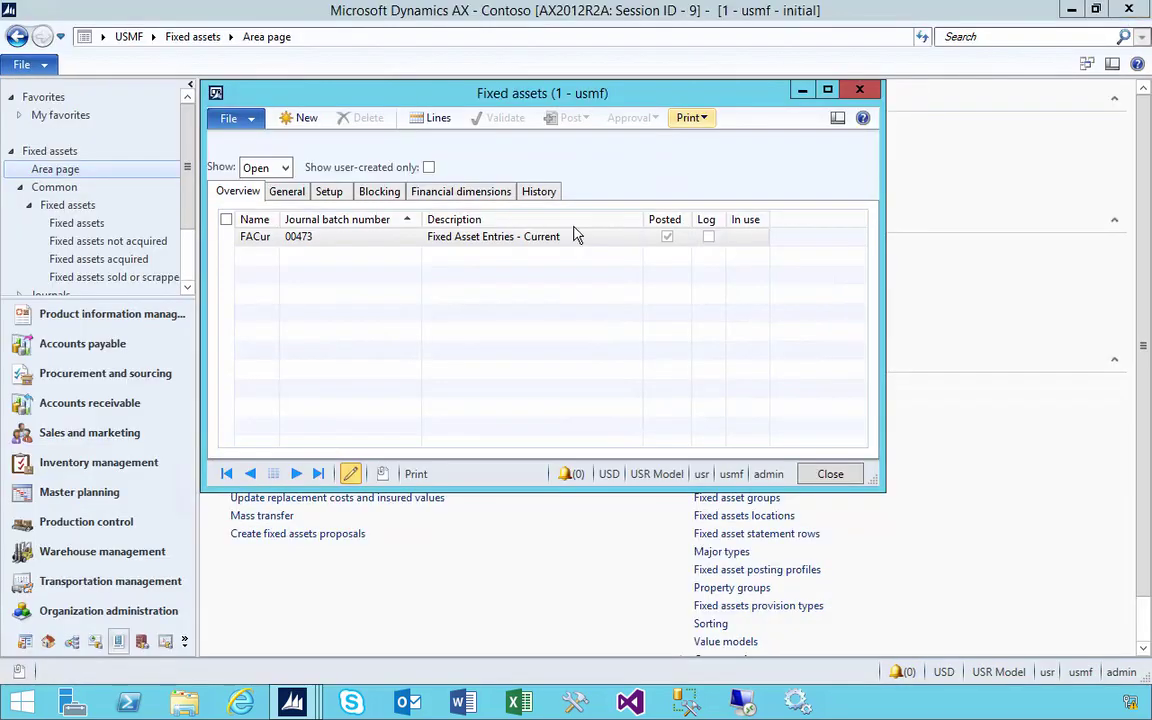
Check the CONSUM value model transactions and ledger voucher for the 2,000.00 acquisition, then close them.
{"action": "left_click", "coordinate": [858, 92]}
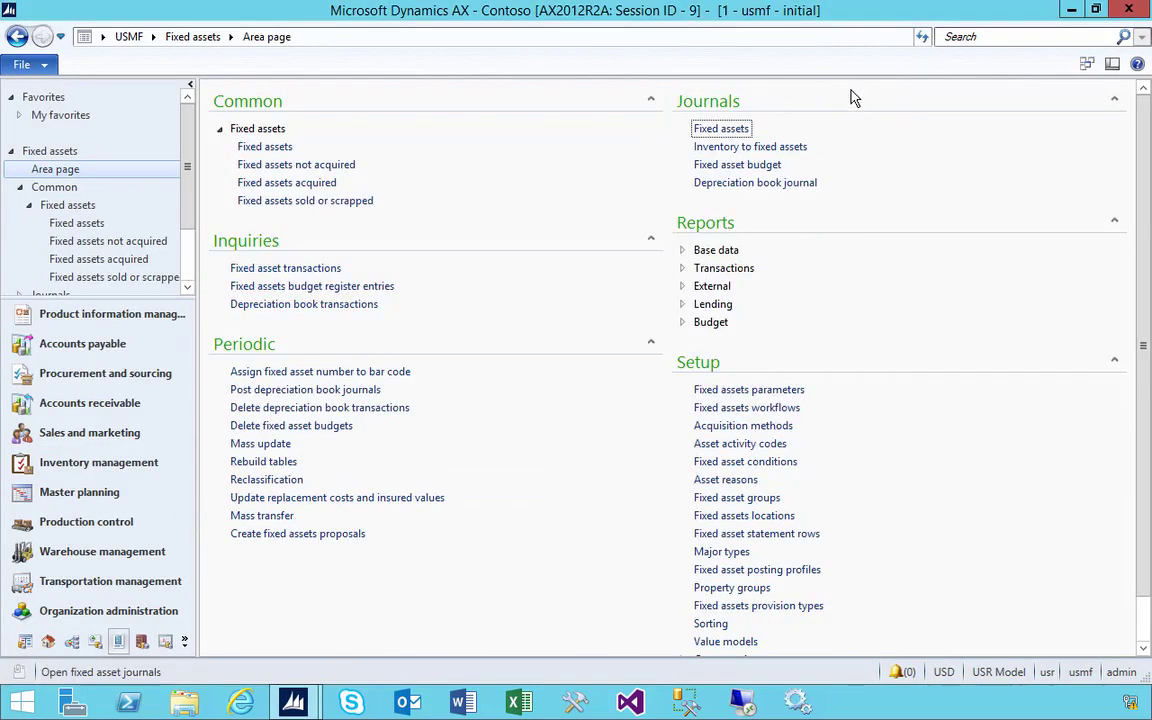
{"action": "mouse_move", "coordinate": [292, 700]}
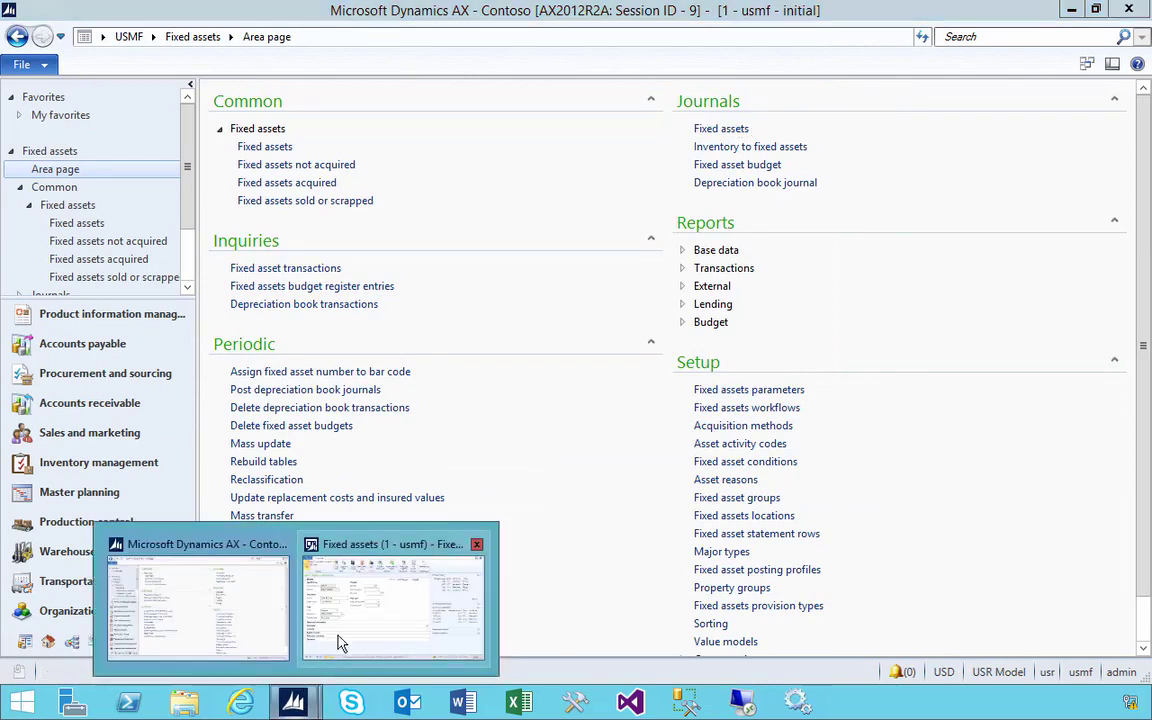
{"action": "left_click", "coordinate": [405, 617]}
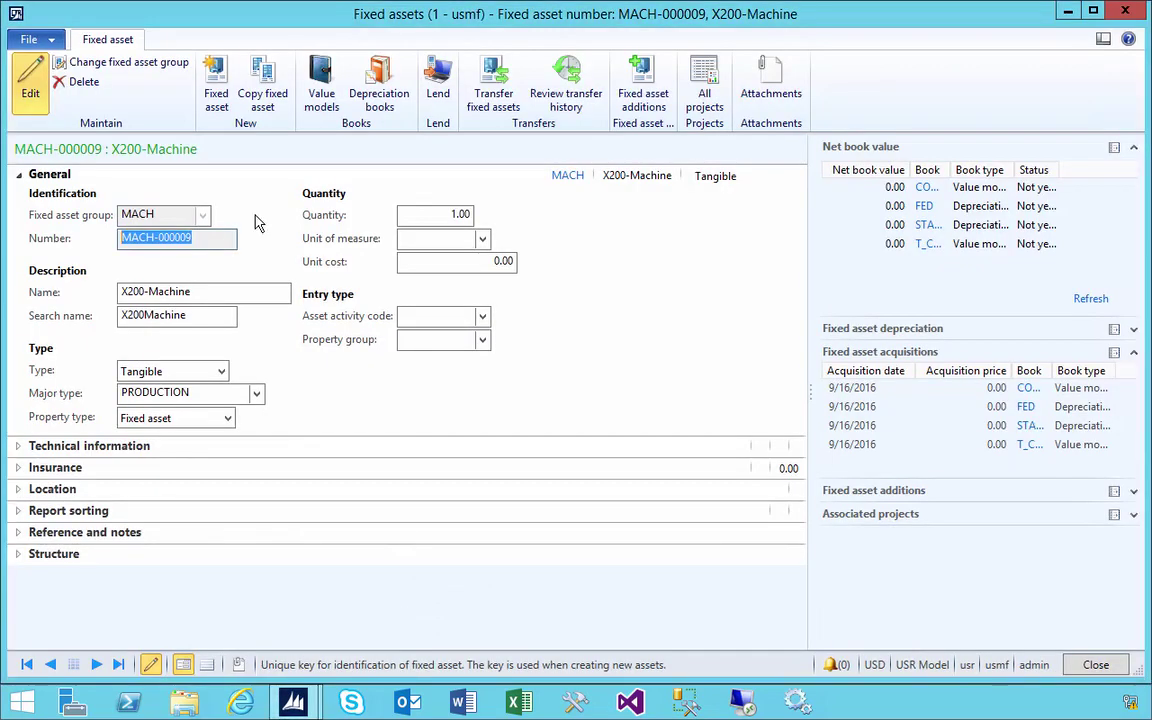
{"action": "left_click", "coordinate": [321, 95]}
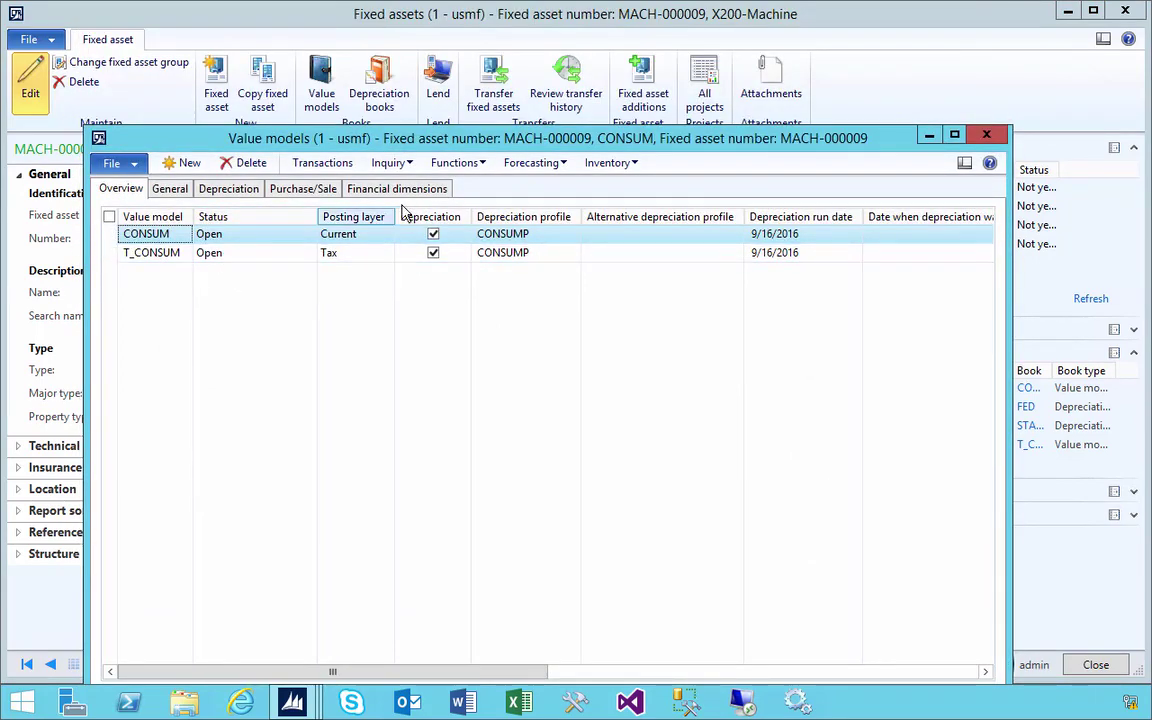
{"action": "left_click", "coordinate": [340, 165]}
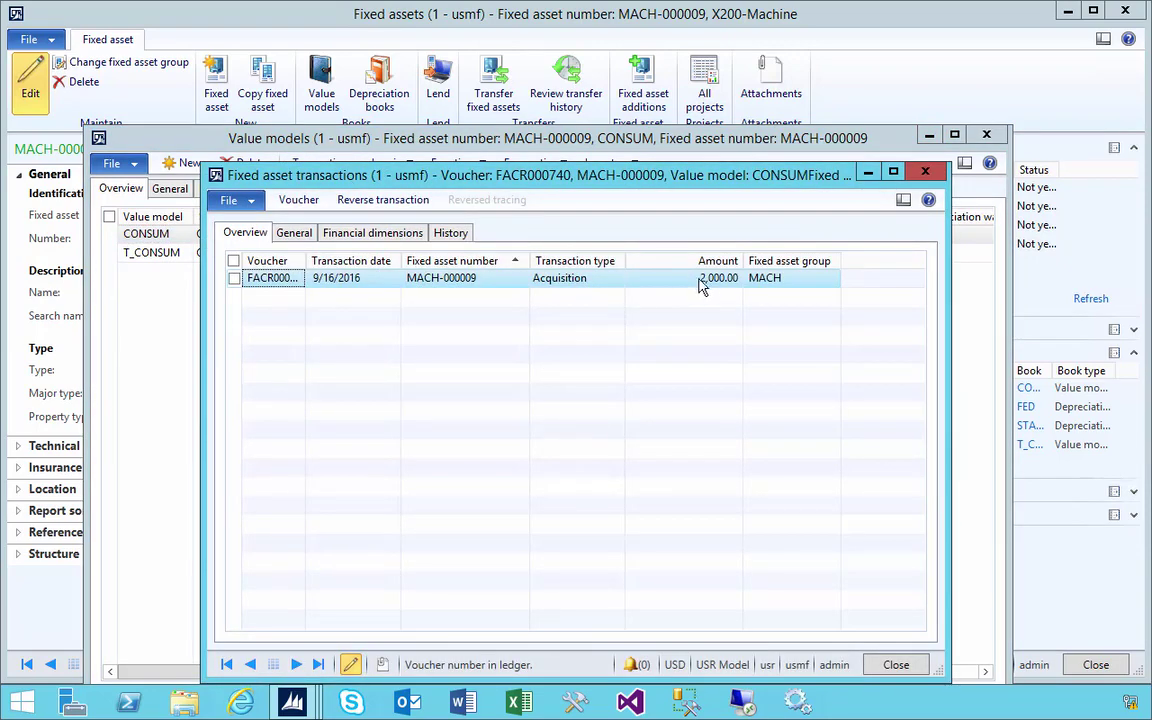
{"action": "left_click", "coordinate": [296, 200]}
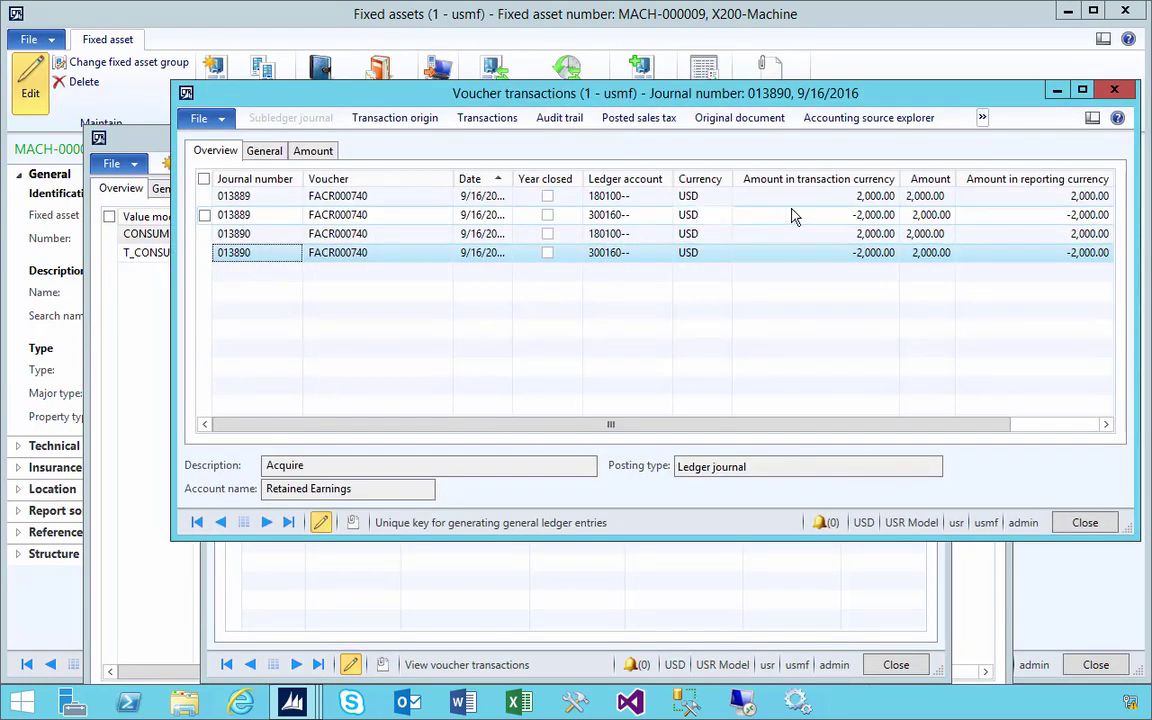
{"action": "left_click", "coordinate": [1117, 92]}
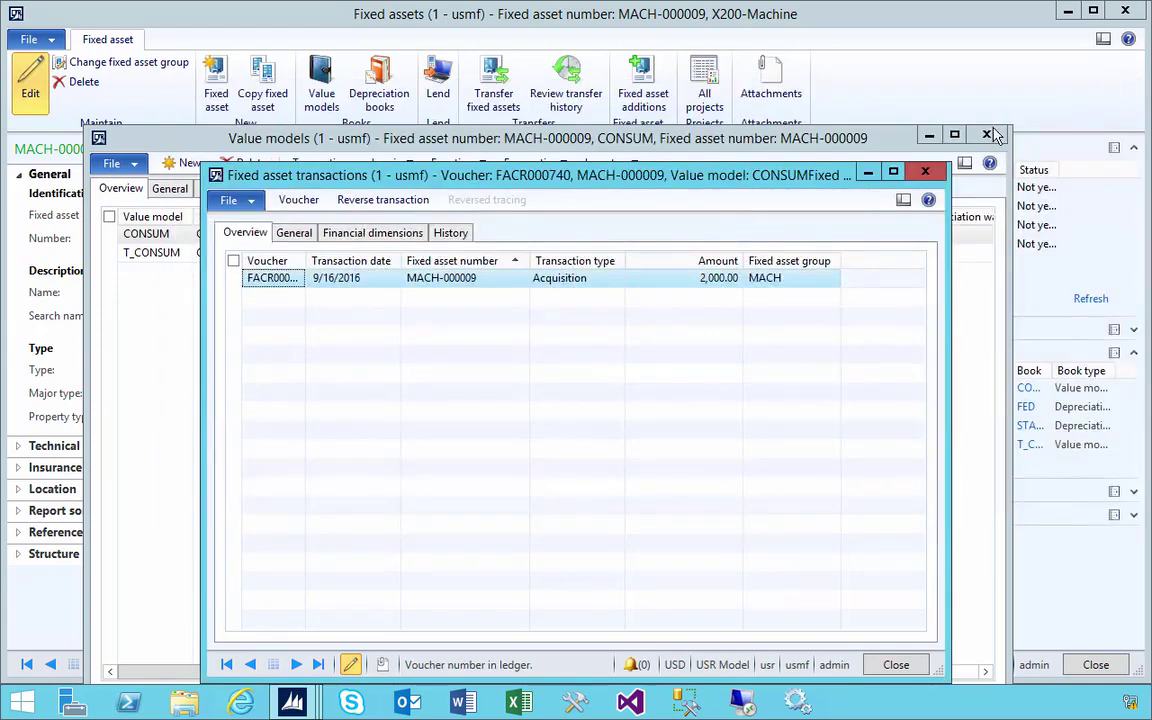
{"action": "left_click", "coordinate": [926, 176]}
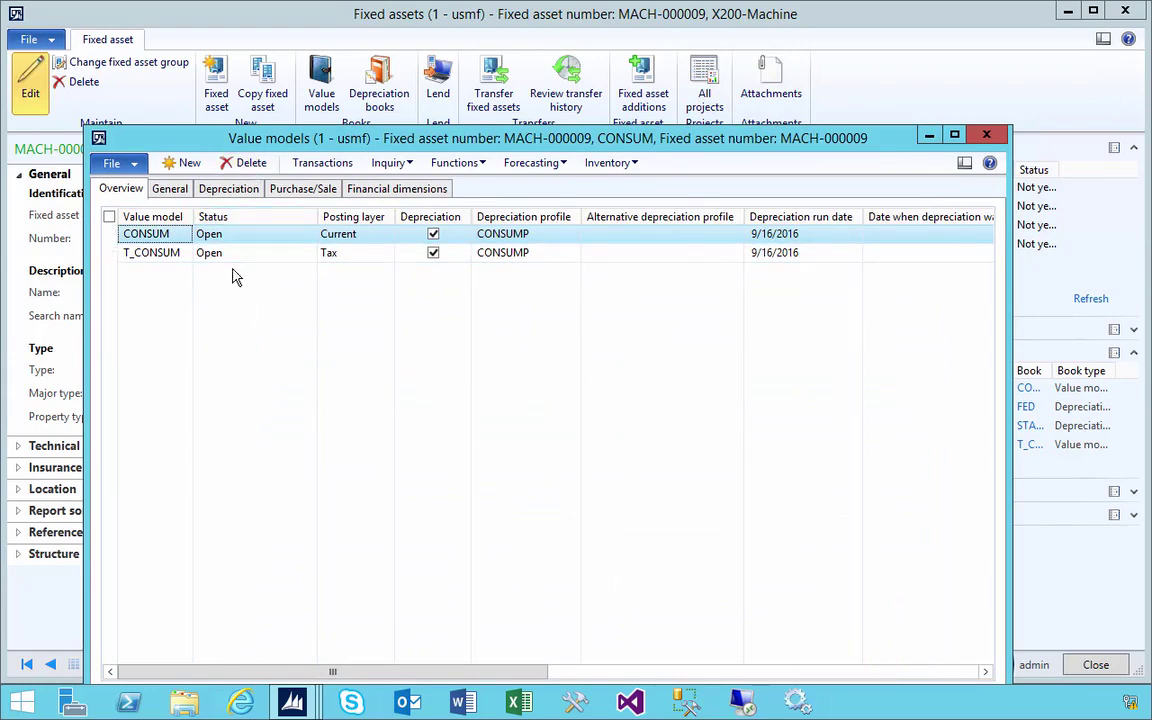
{"action": "left_click", "coordinate": [986, 134]}
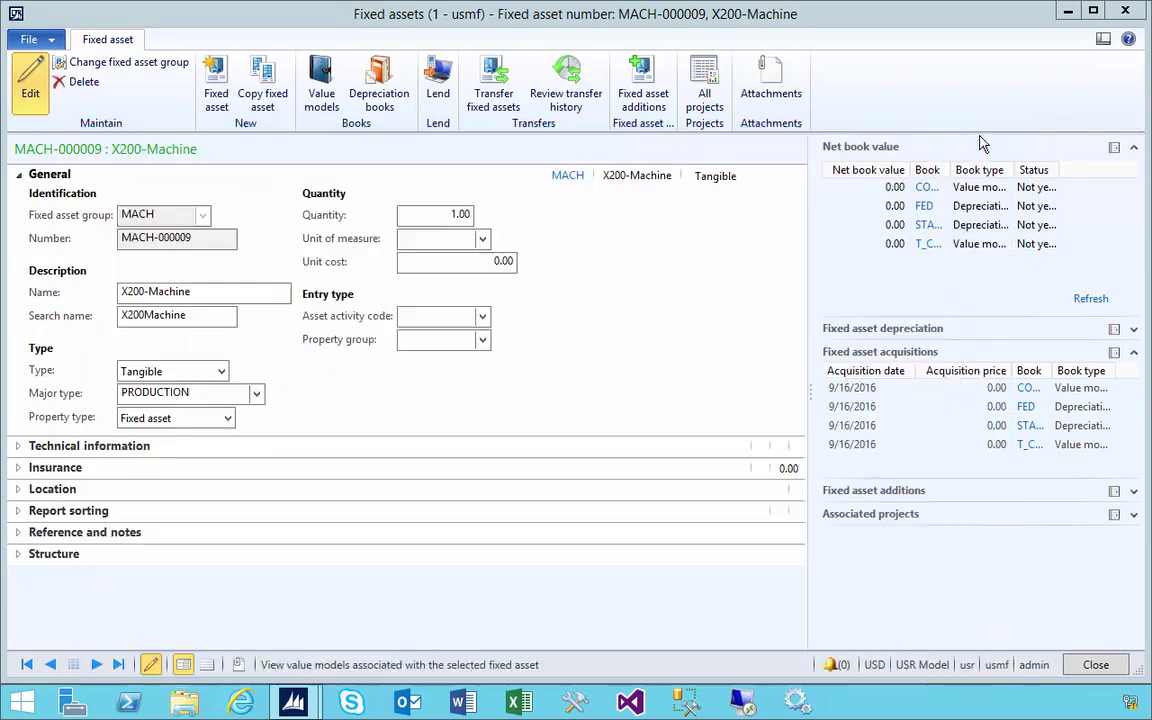
{"action": "left_click", "coordinate": [365, 100]}
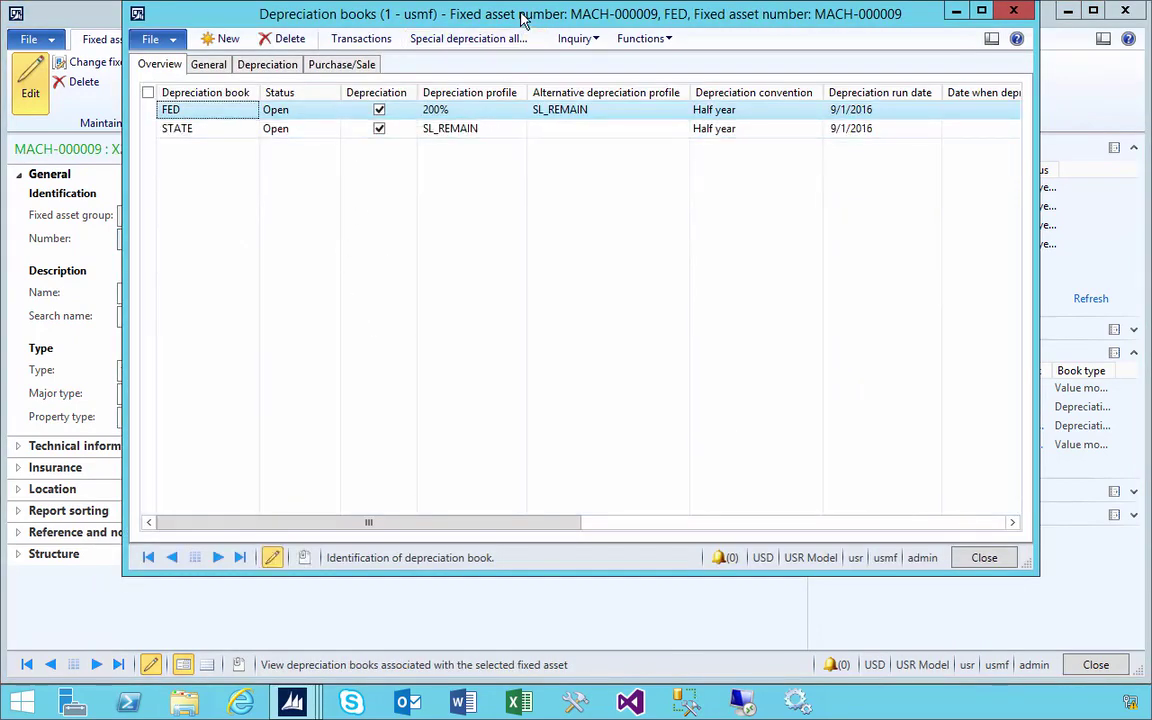
{"action": "left_click_drag", "start_coordinate": [517, 21], "coordinate": [527, 159]}
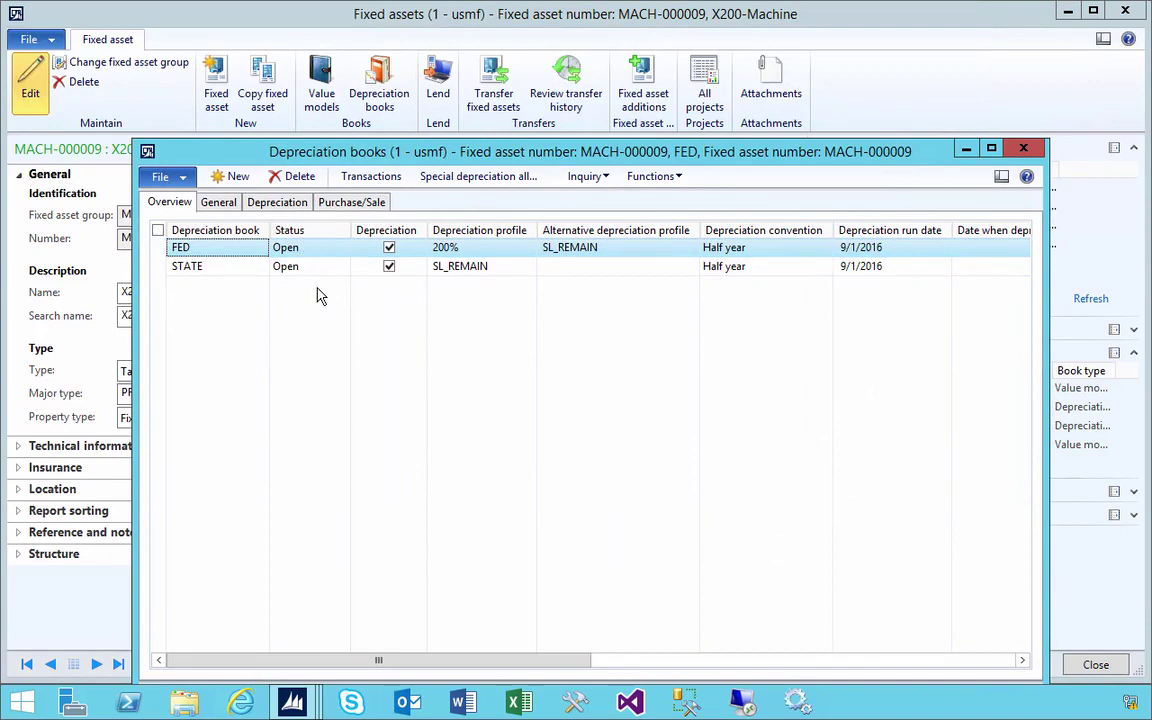
{"action": "left_click", "coordinate": [1022, 150]}
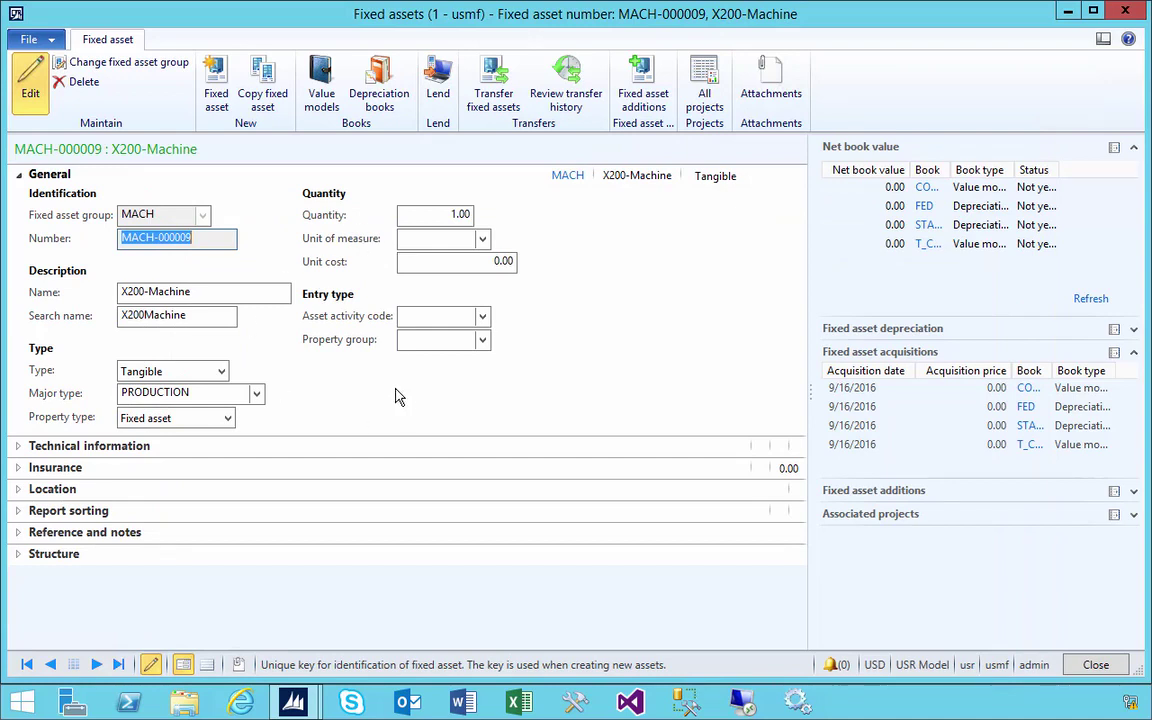